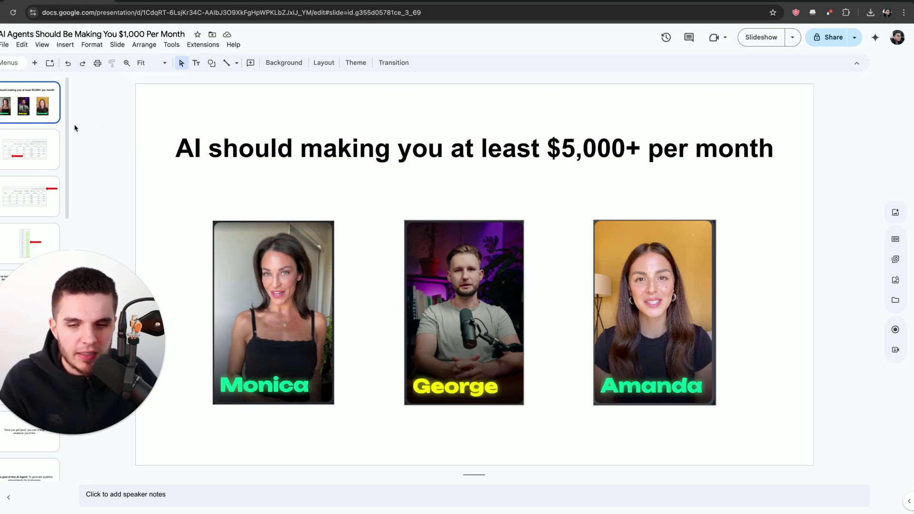
Step through the Meta ads results, date range and payments slides to the AI Agent slide.
key("Down")
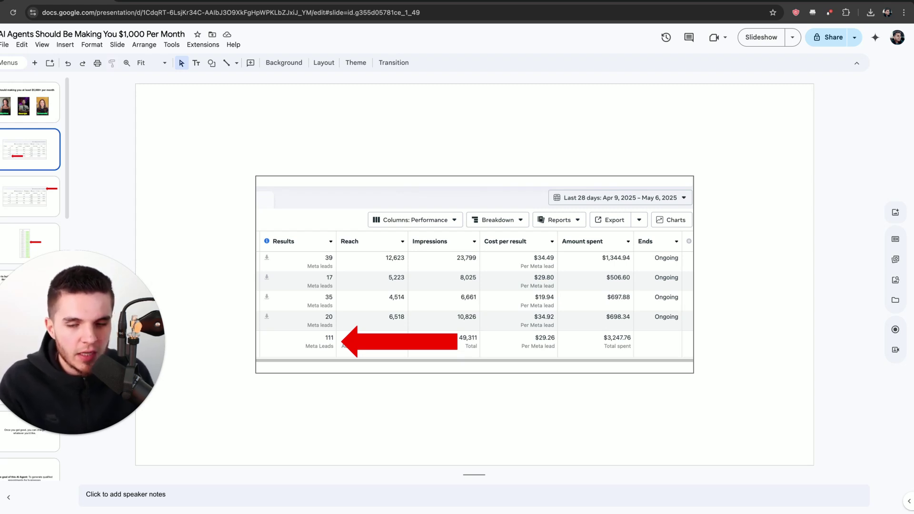
key("Down")
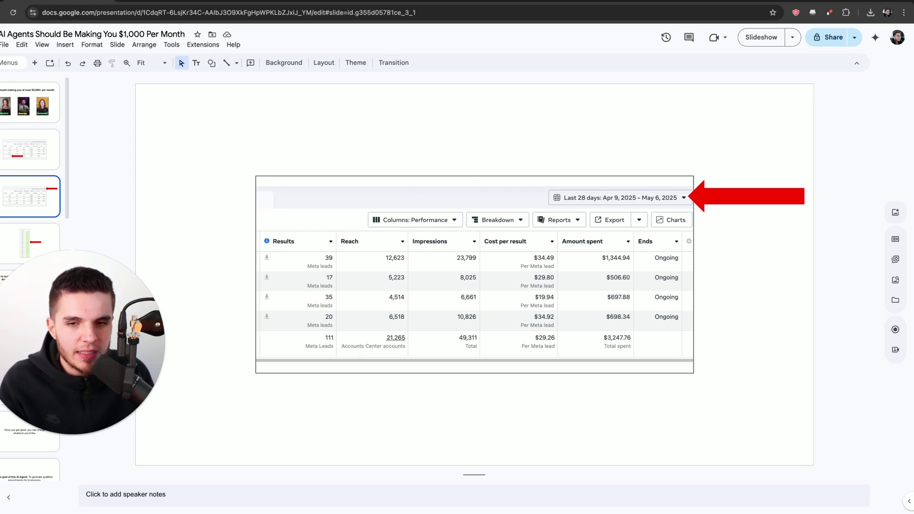
key("Up")
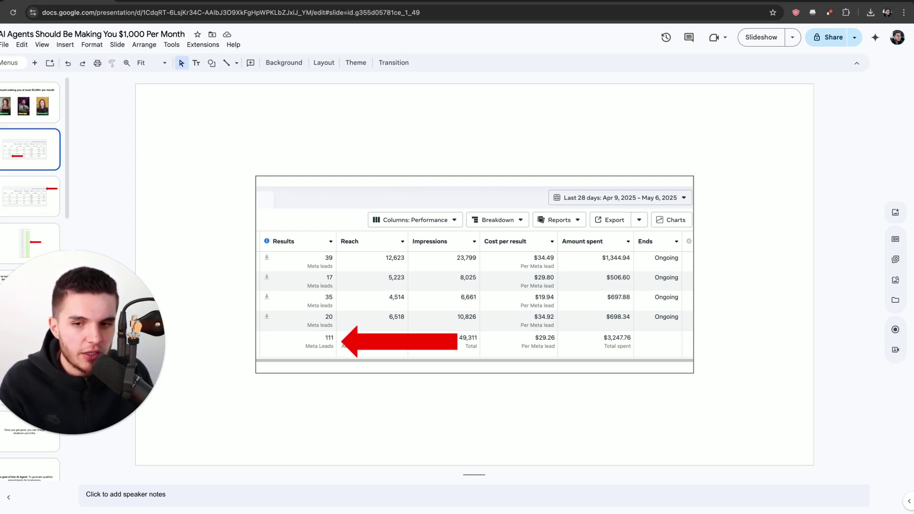
key("Down")
key("Down")
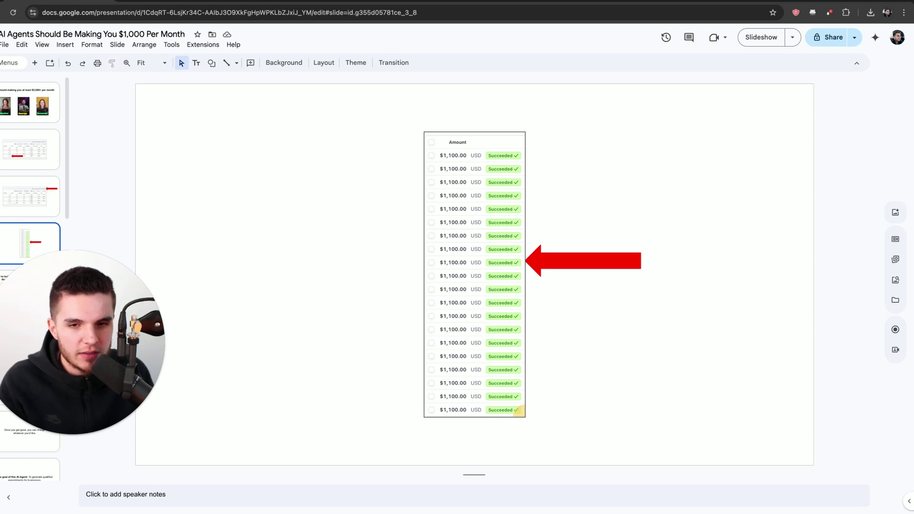
key("Down")
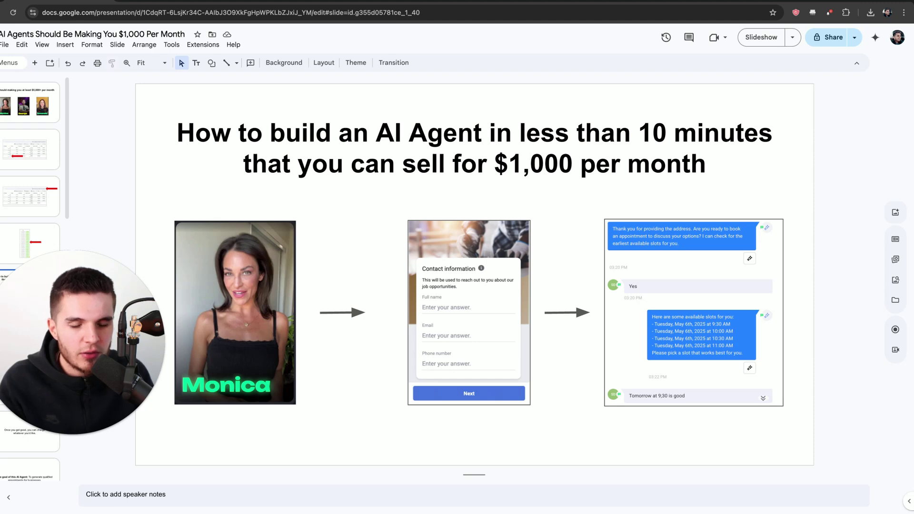
Advance through the skeptic, charging $1,000 and charge-what-you-like slides to the AI Agent goal slide.
key("Down")
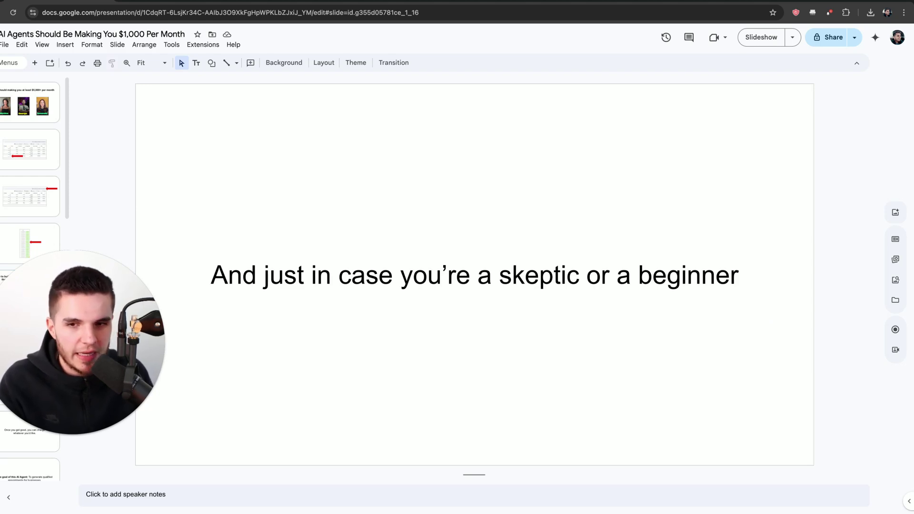
key("Down")
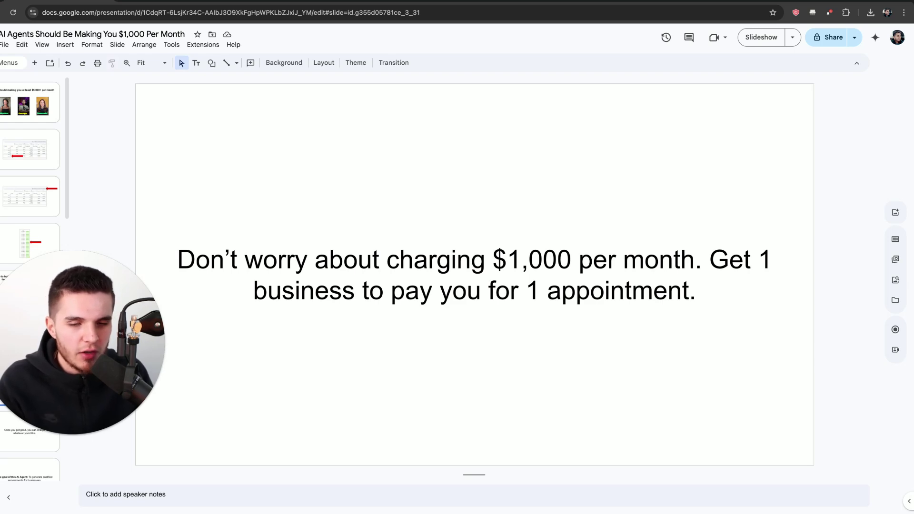
key("Down")
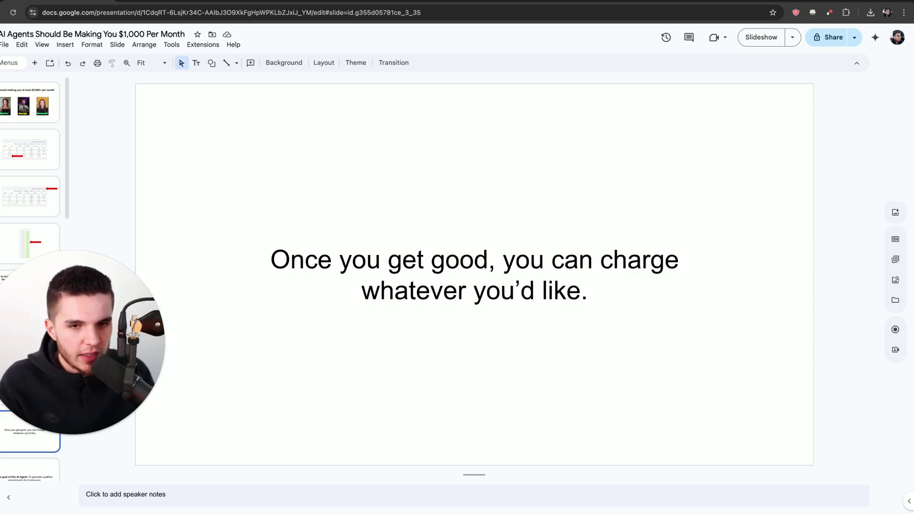
key("Down")
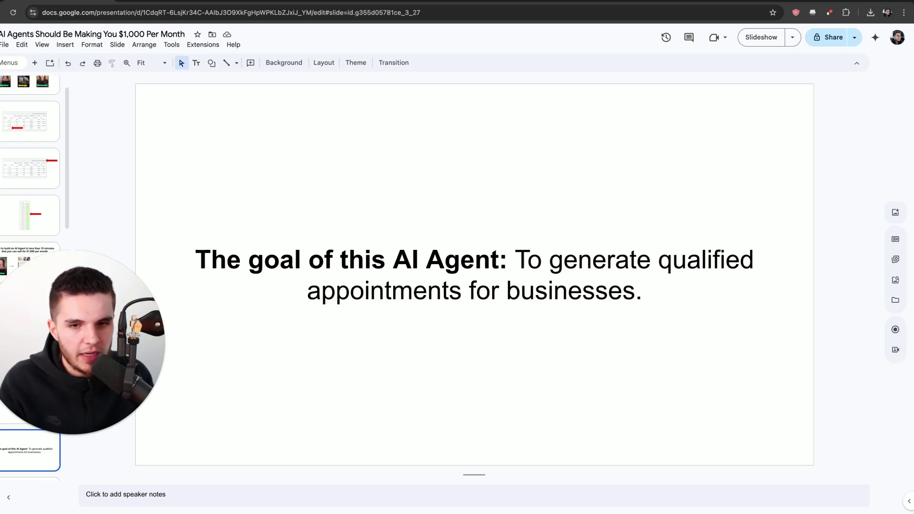
Continue through the make-money, AI + Software and charge-per-RESULT slides to the businesses-want-sales slide.
key("Down")
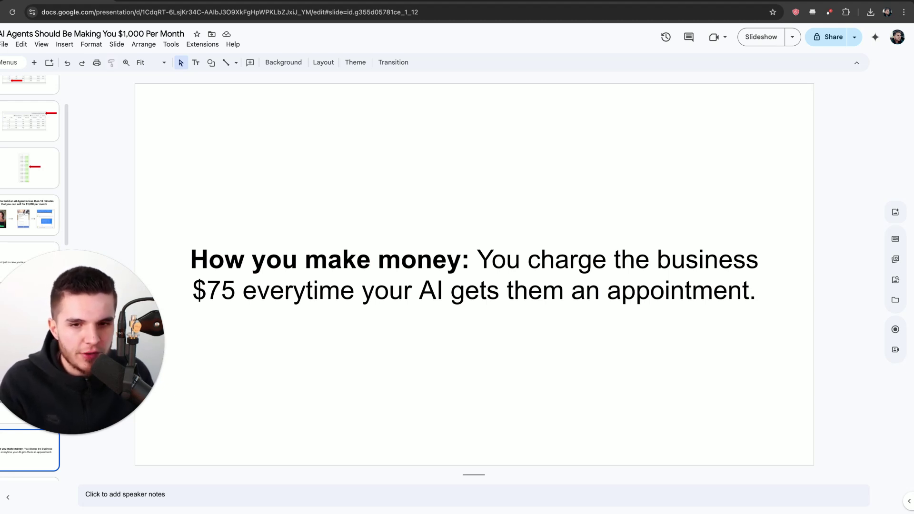
key("Down")
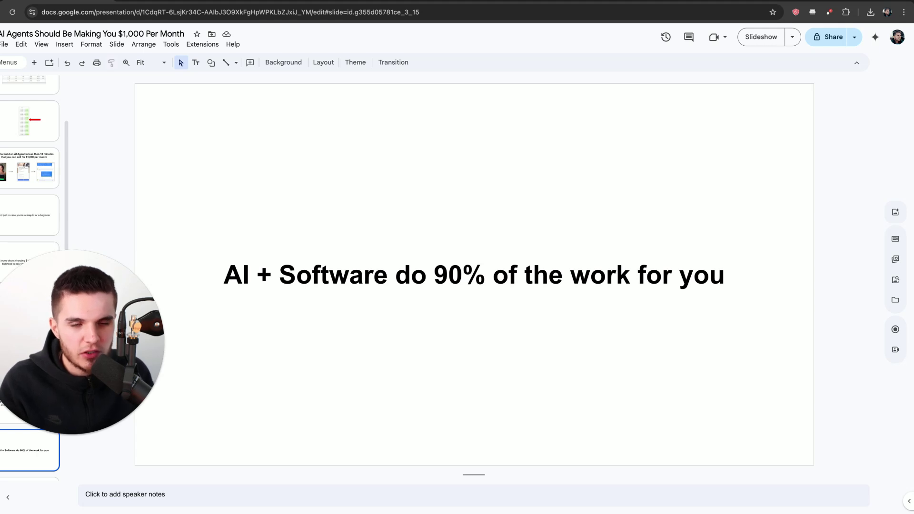
key("Down")
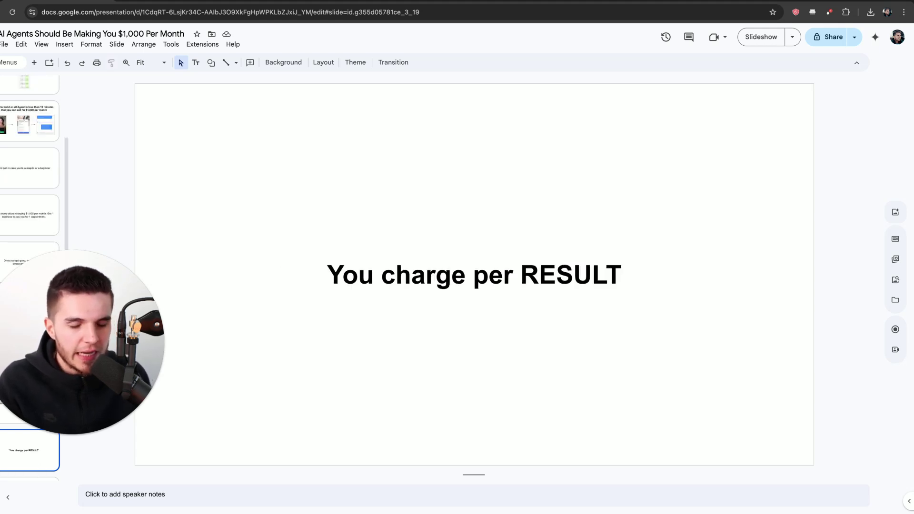
key("Down")
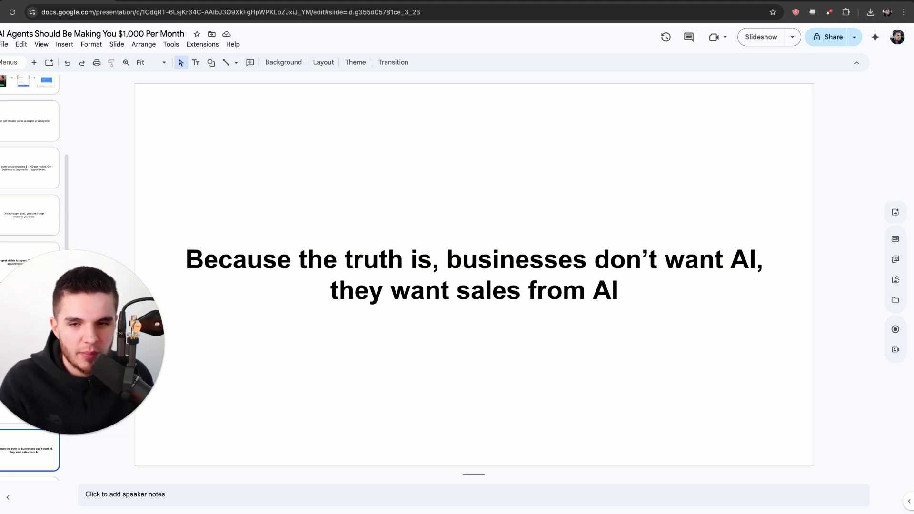
Reveal the Find A Business Owner, Build A Lead Gen AI Agent and Make $75 Per Appointment steps.
key("Down")
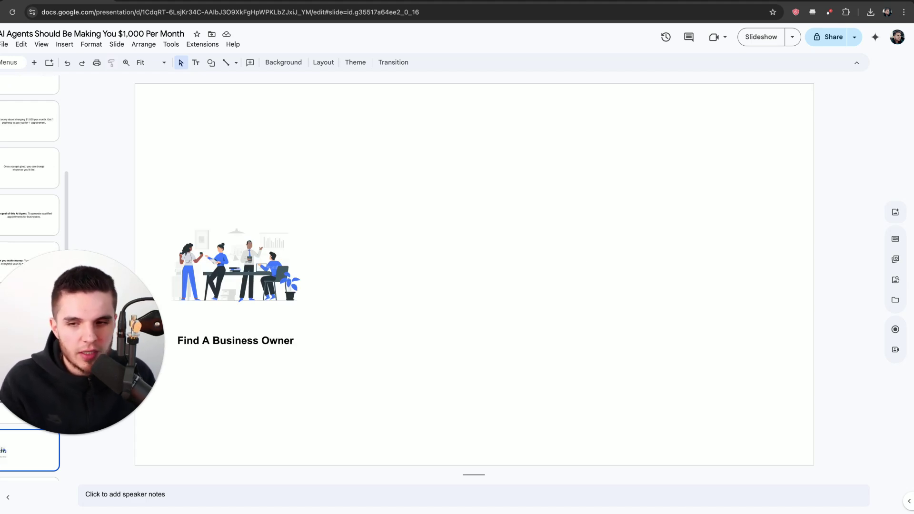
key("Down")
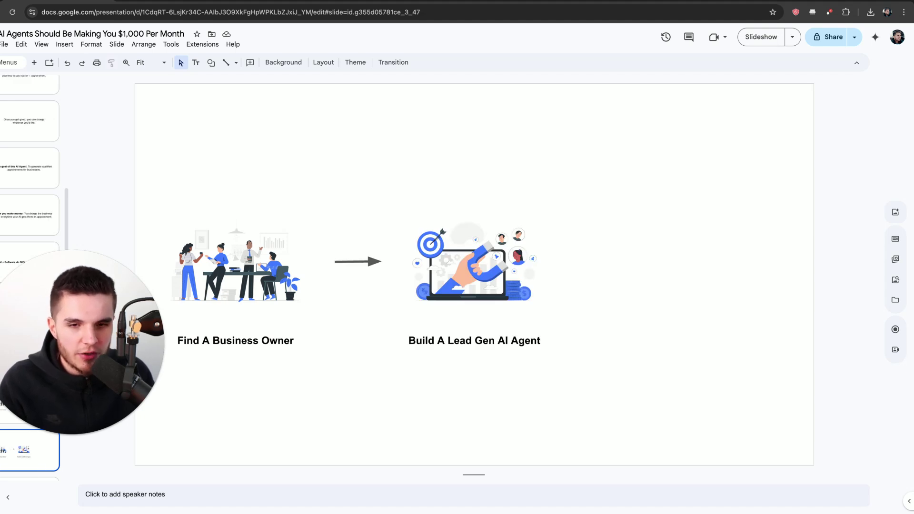
key("Down")
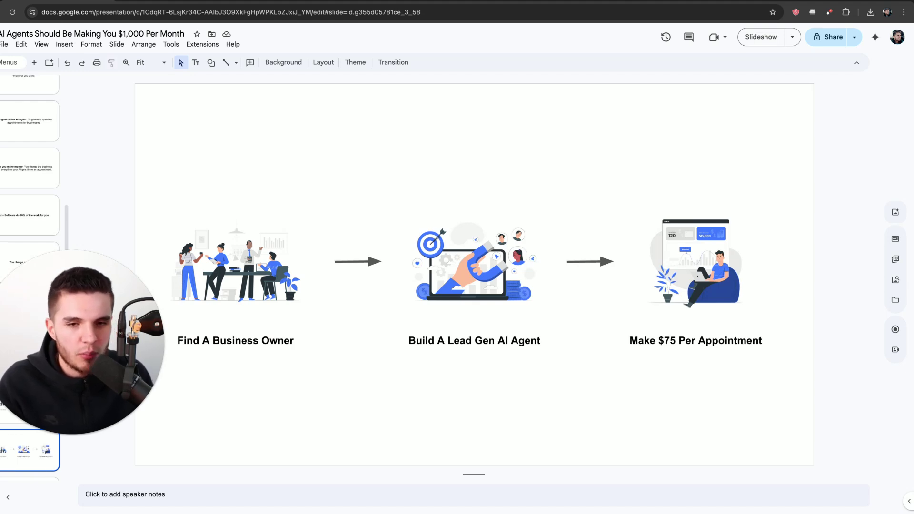
key("Down")
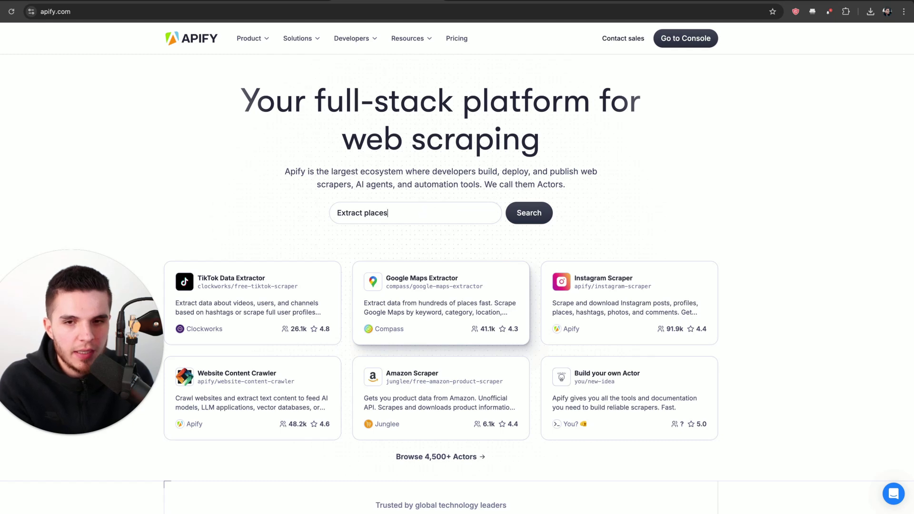
From the Apify console, search the Store for 'google email' actors.
left_click(676, 39)
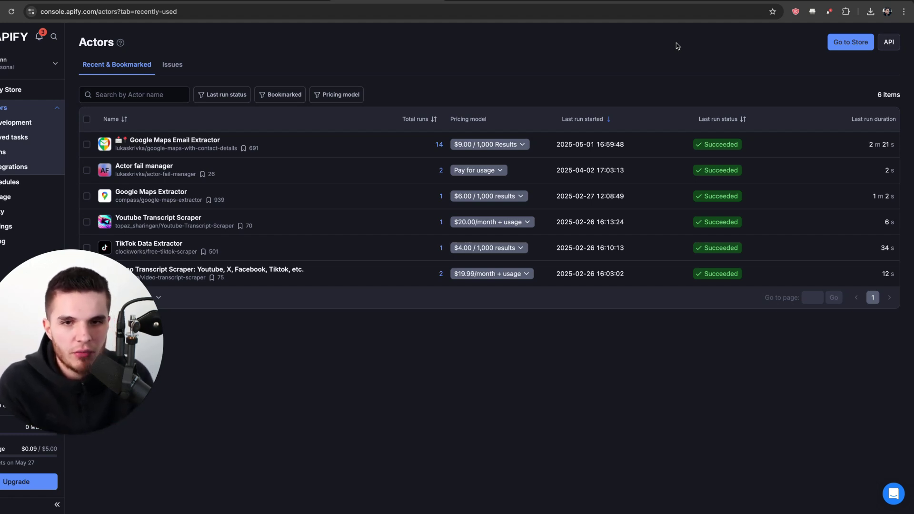
left_click(842, 41)
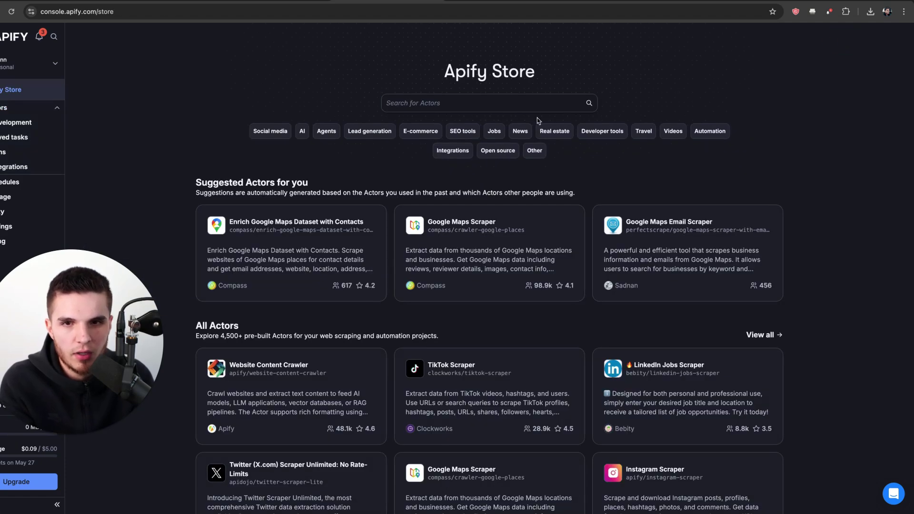
left_click(486, 98)
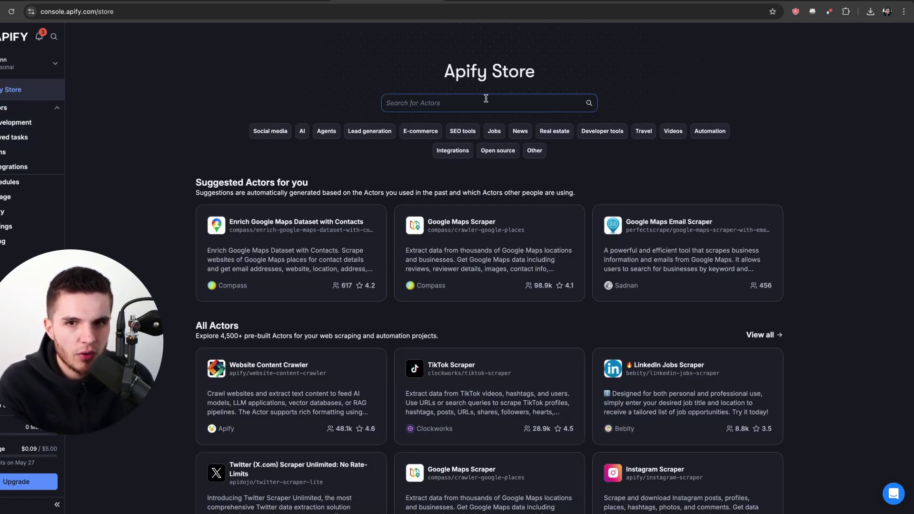
left_click(486, 98)
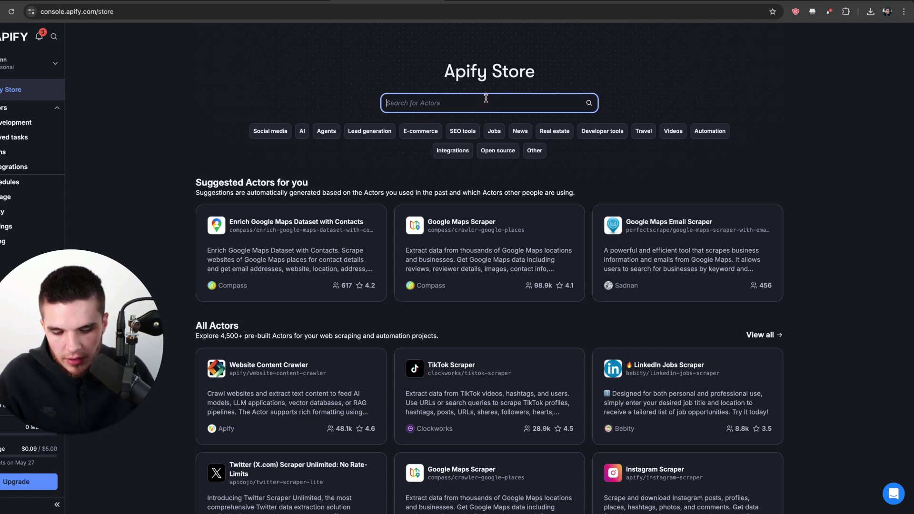
type("google email")
key("Return")
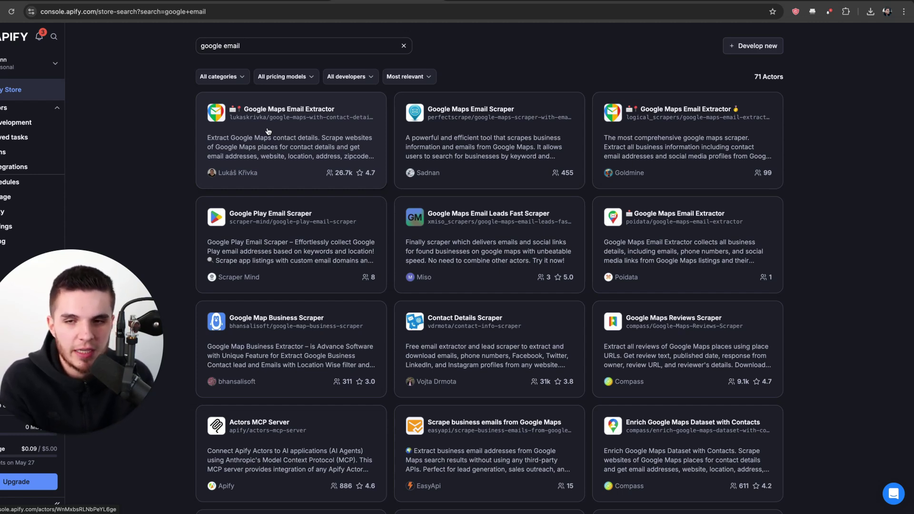
Open the first Google Maps Email Extractor actor's input form.
left_click(268, 131)
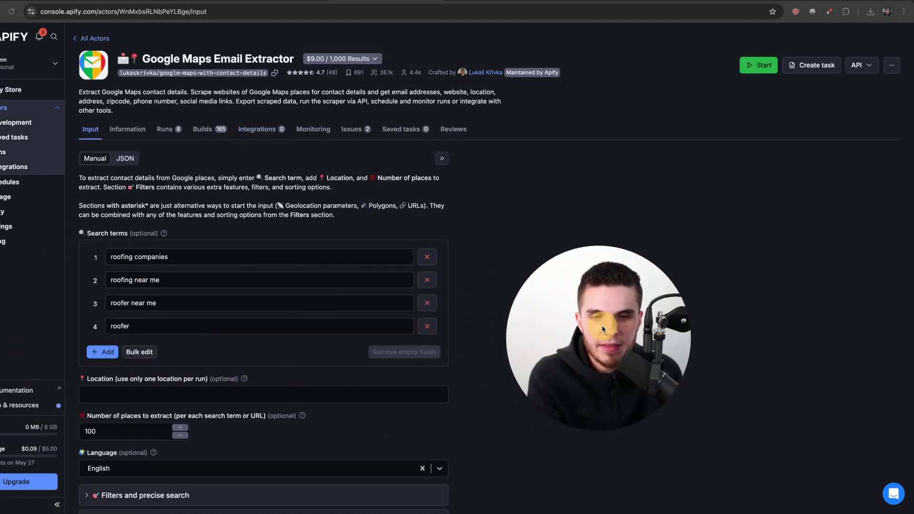
scroll(485, 295, "down", 1)
scroll(485, 294, "down", 3)
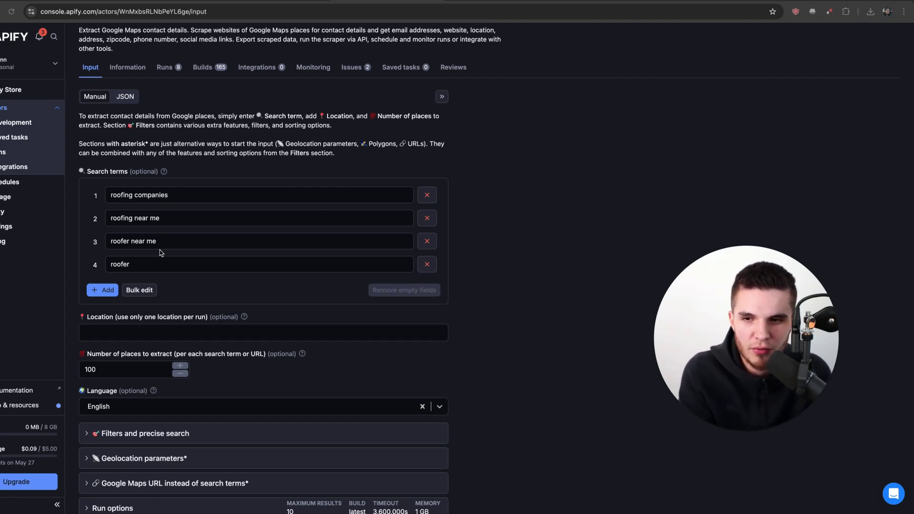
scroll(160, 253, "down", 1)
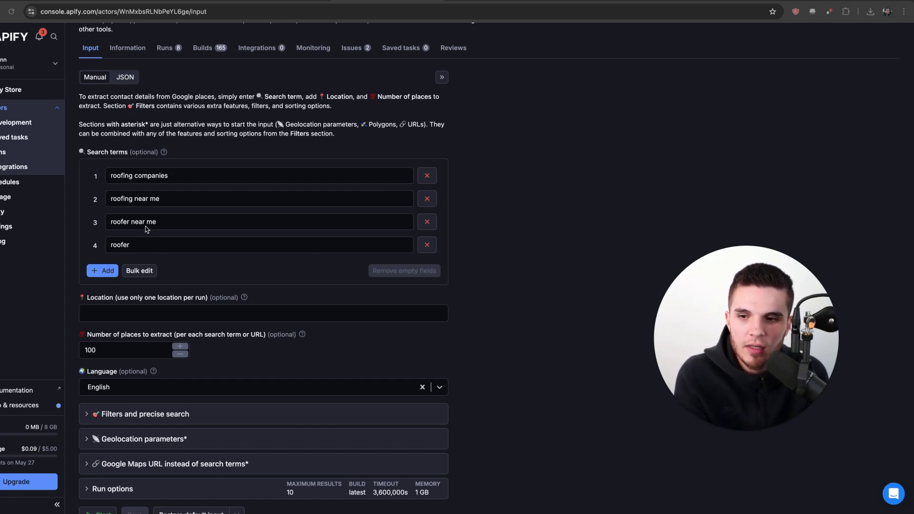
scroll(179, 332, "down", 3)
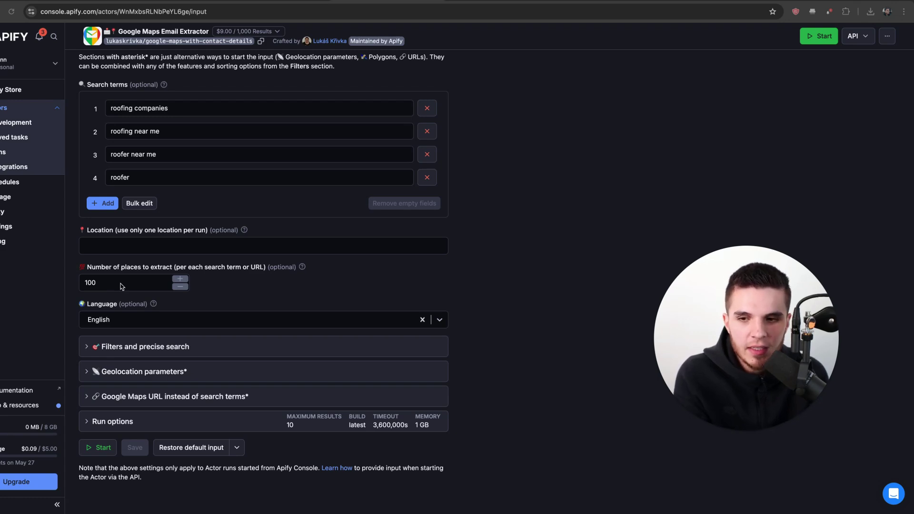
Change the geolocation city from dallas to Phoenix and state from texas to Arizona.
left_click(96, 372)
scroll(88, 377, "down", 3)
scroll(89, 377, "down", 1)
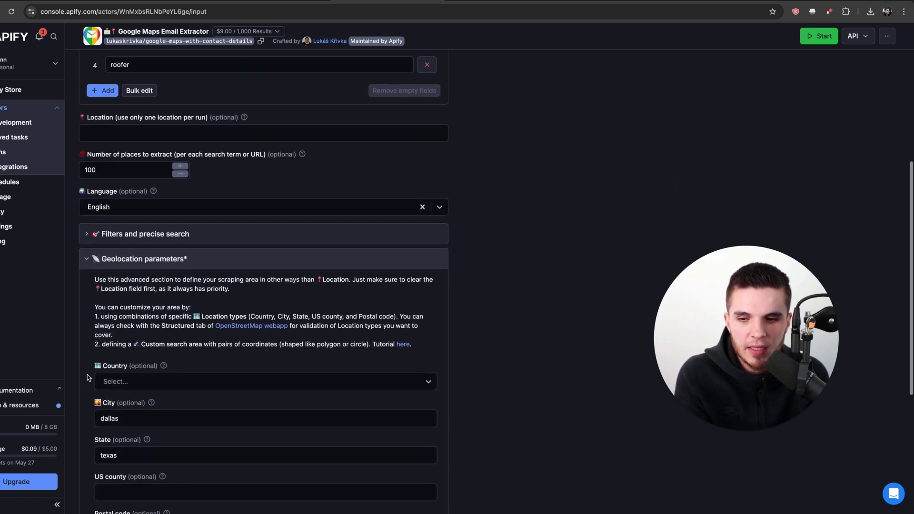
scroll(88, 377, "down", 2)
scroll(87, 377, "down", 1)
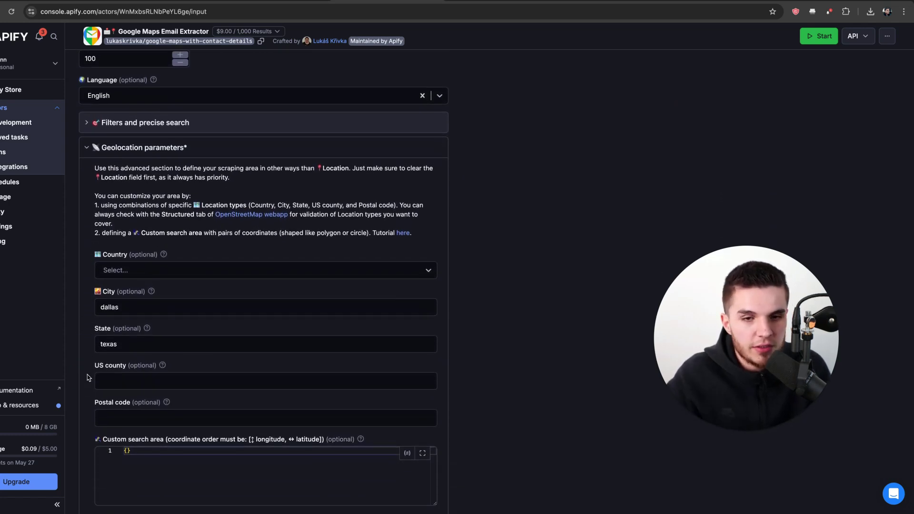
left_click(149, 307)
left_click_drag(149, 308, 93, 307)
type("Ph")
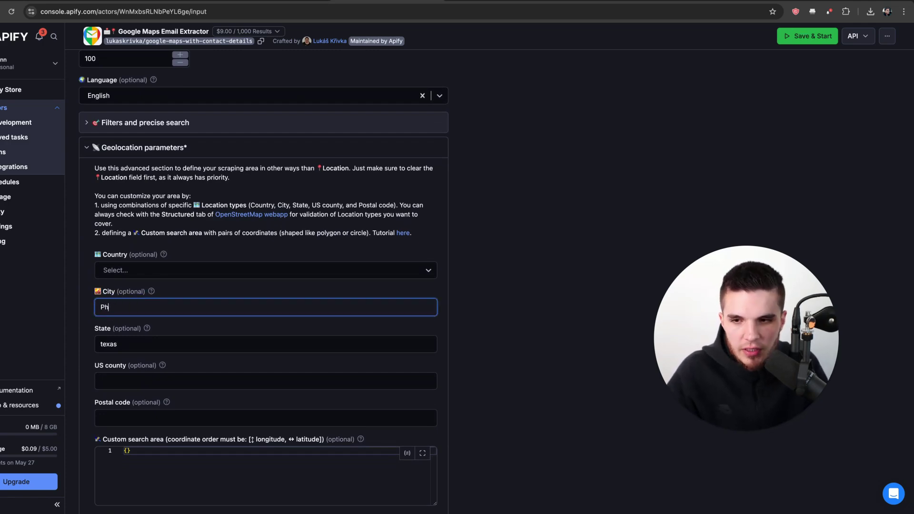
type("oenix")
left_click_drag(131, 348, 81, 350)
type("Arizona")
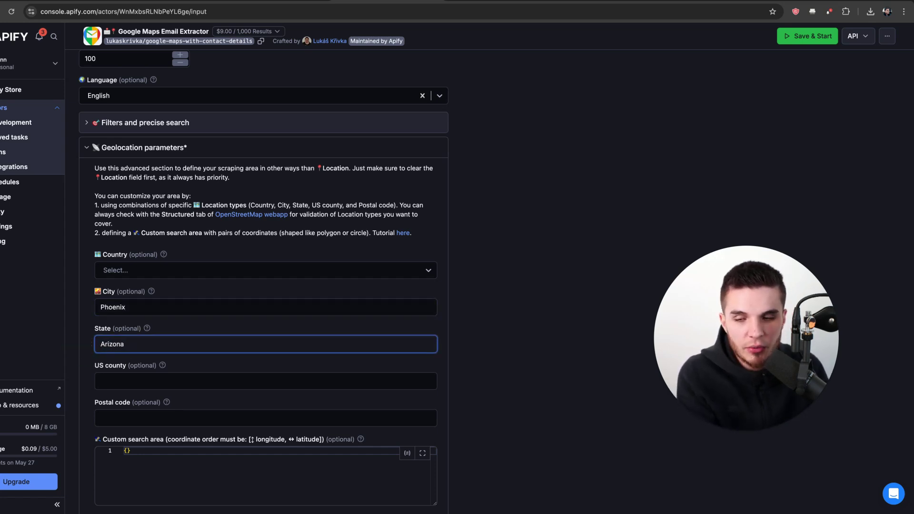
left_click(79, 331)
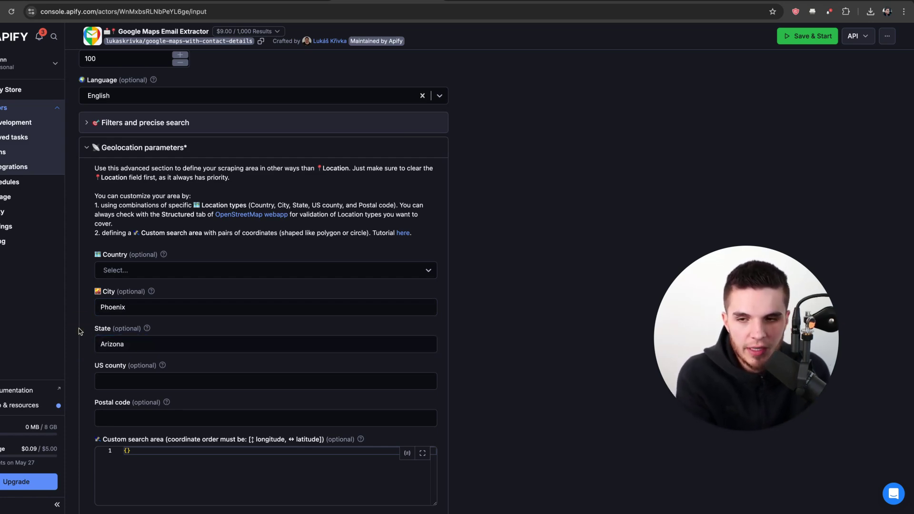
scroll(79, 330, "down", 1)
scroll(91, 433, "down", 3)
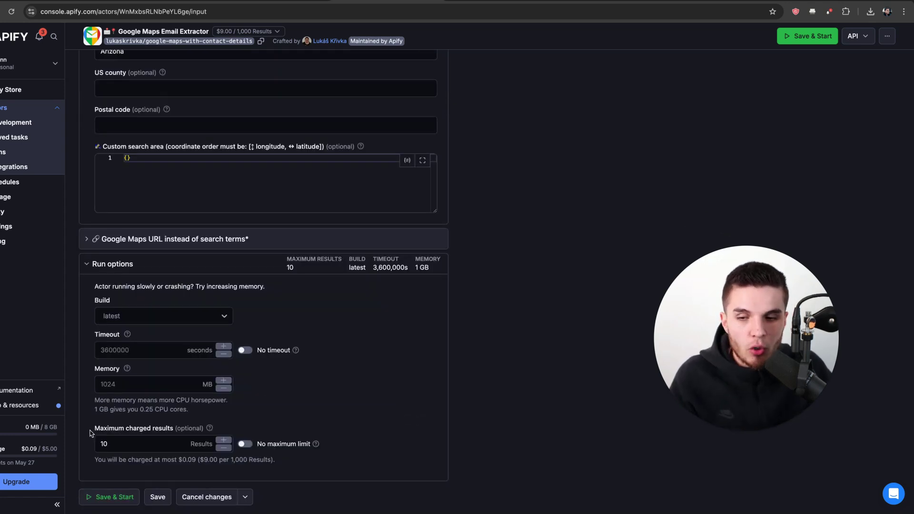
Open the succeeded run's output listing ten Dallas roofing businesses.
left_click(90, 433)
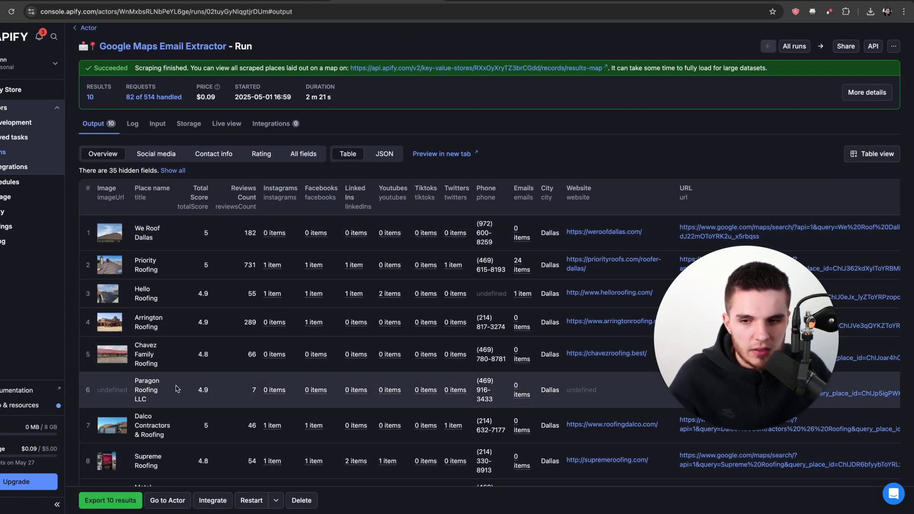
scroll(176, 388, "down", 2)
scroll(175, 388, "down", 2)
scroll(176, 388, "down", 3)
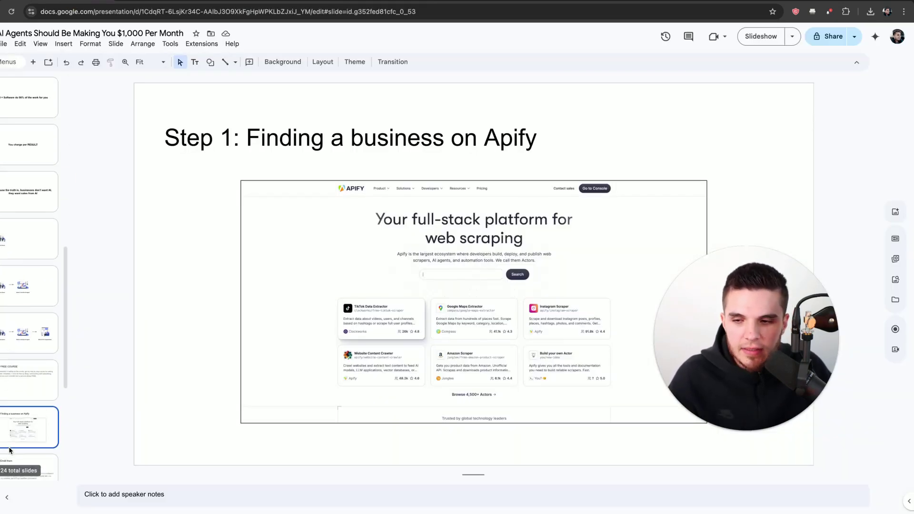
Advance from the Step 1 Apify slide through Step 2 to the Step 3 ad video slide.
key("Down")
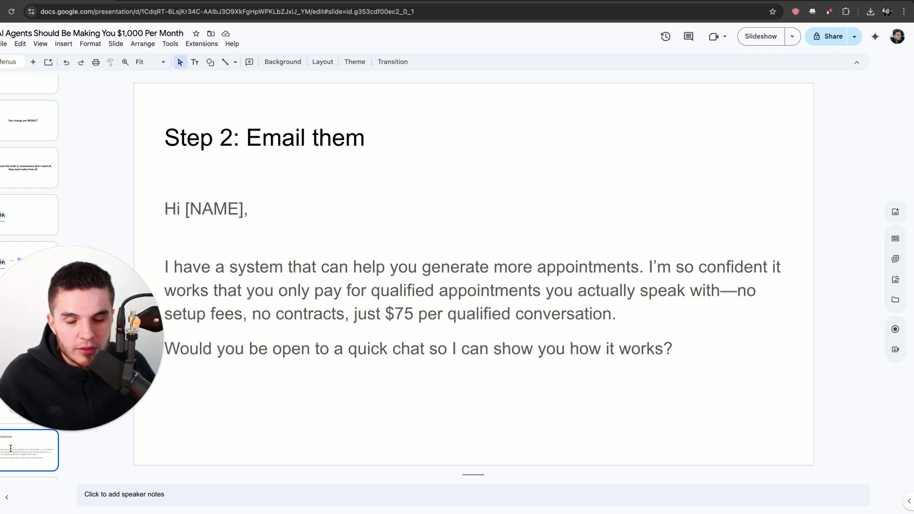
key("Down")
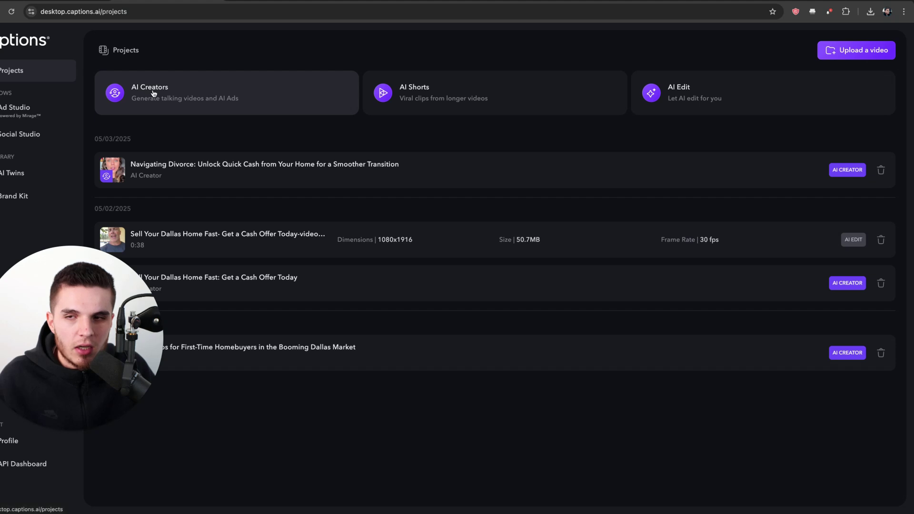
Create a prompt-to-video AI creator ad and generate the roofing script for homeowners, selecting it.
left_click(153, 94)
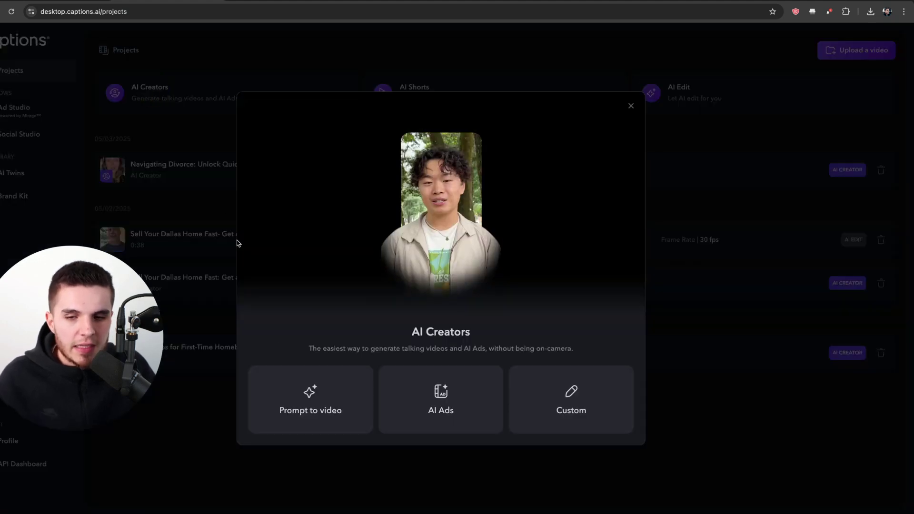
left_click(337, 397)
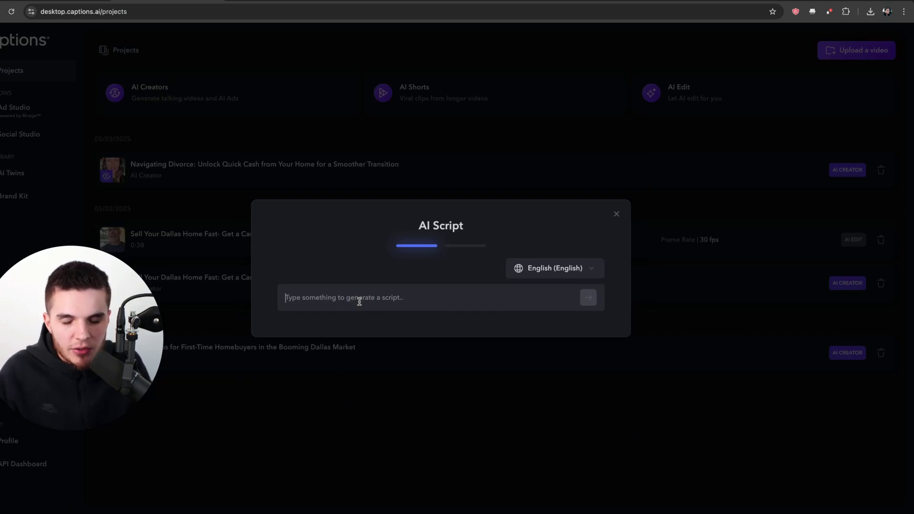
type("R")
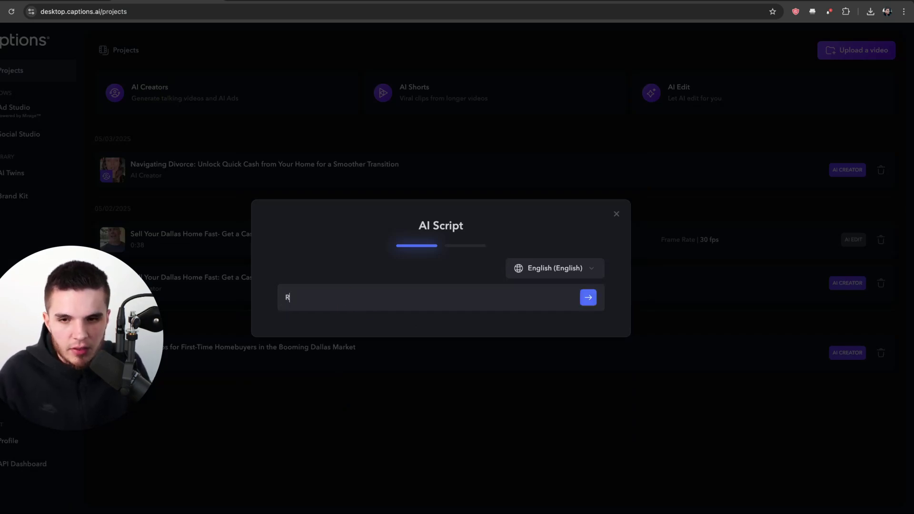
type("oofing ad targeted towards home")
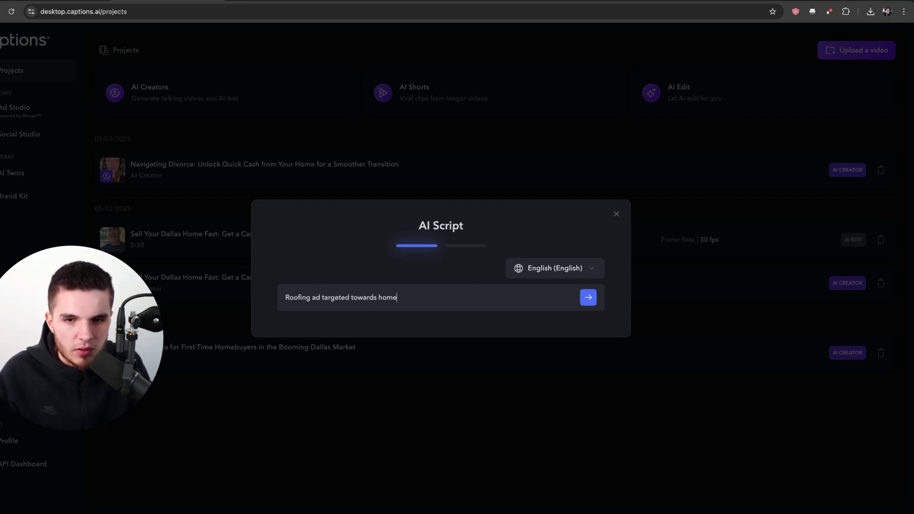
type("owners")
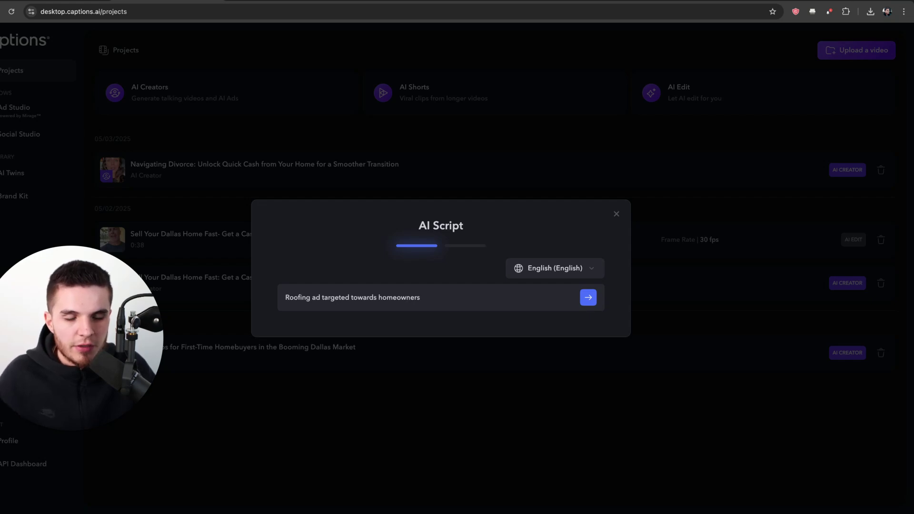
left_click(588, 298)
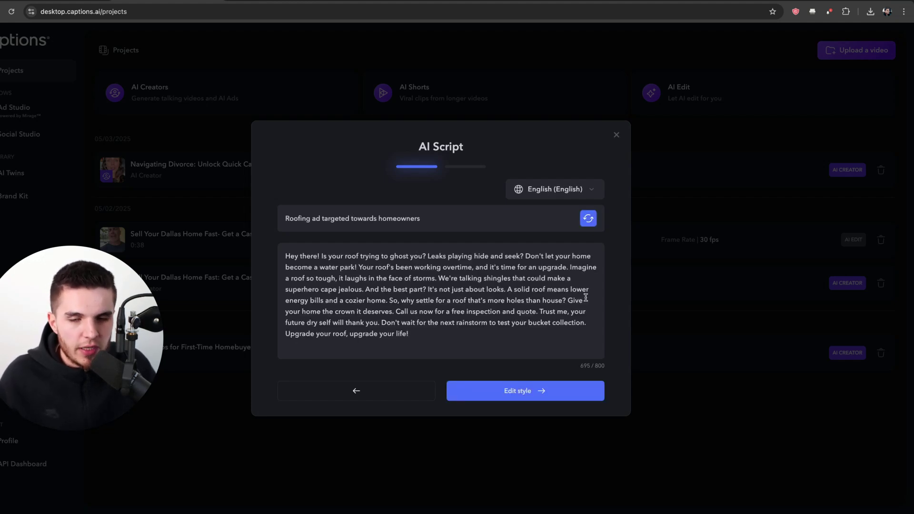
left_click_drag(431, 333, 282, 257)
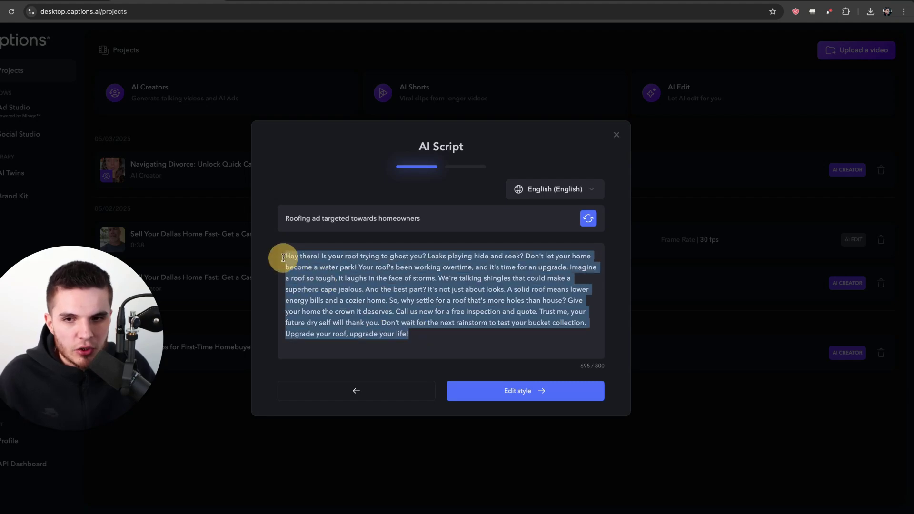
Choose Olivia as the creator in Edit Style and generate the roofing ad video.
left_click(504, 391)
scroll(354, 288, "down", 3)
scroll(354, 288, "down", 3)
scroll(354, 288, "down", 3)
scroll(354, 288, "down", 3)
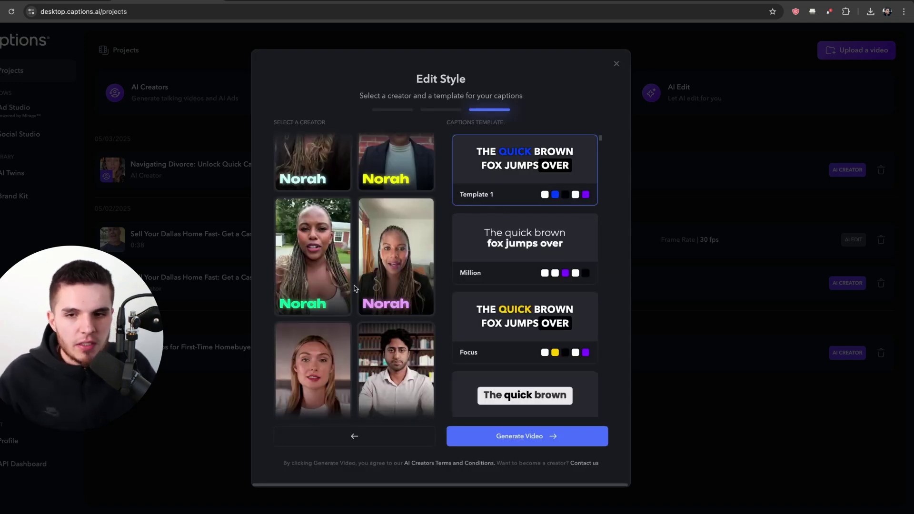
scroll(353, 287, "down", 3)
scroll(353, 288, "down", 3)
scroll(353, 287, "down", 2)
scroll(354, 288, "down", 2)
scroll(353, 288, "down", 2)
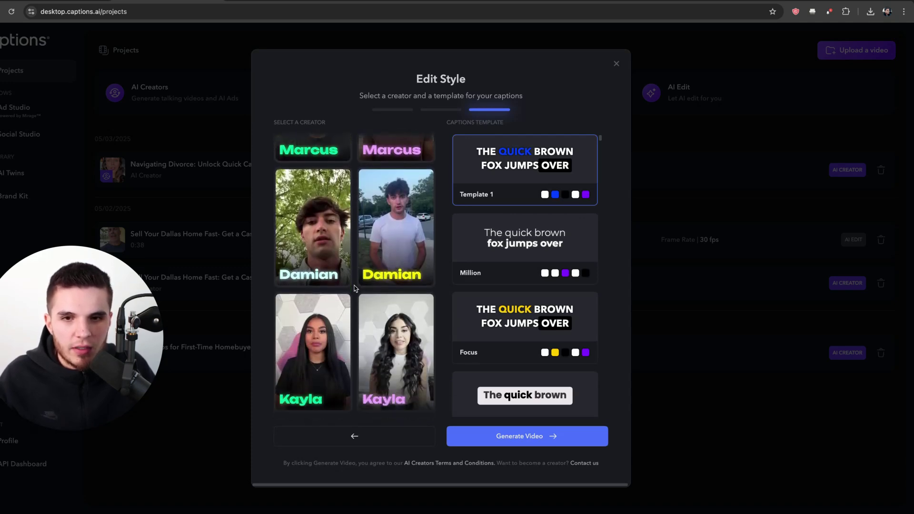
scroll(353, 288, "up", 3)
scroll(354, 288, "up", 2)
left_click(322, 259)
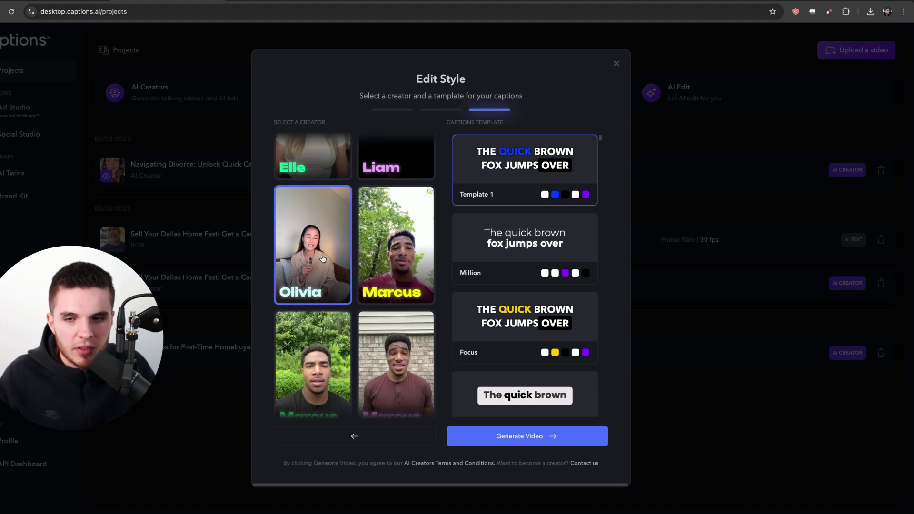
left_click(520, 437)
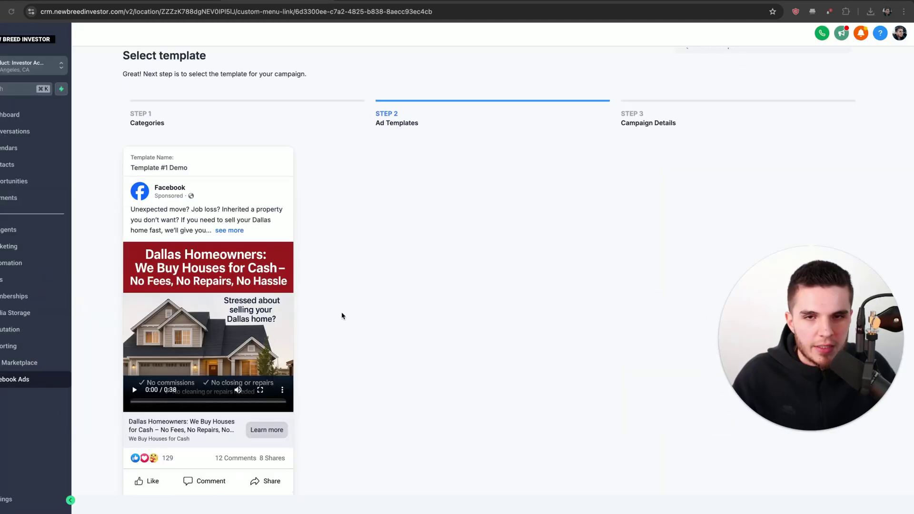
scroll(342, 313, "down", 2)
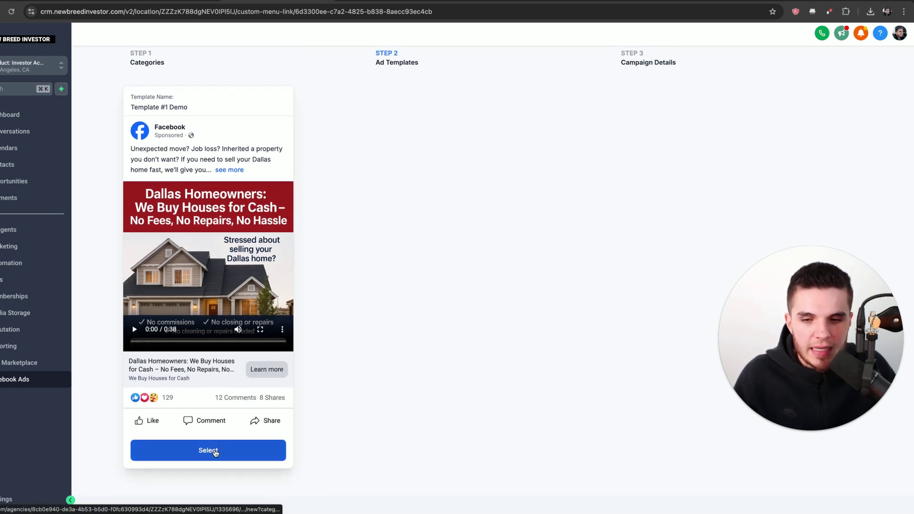
Select Template #1 Demo as the campaign's ad template.
left_click(215, 451)
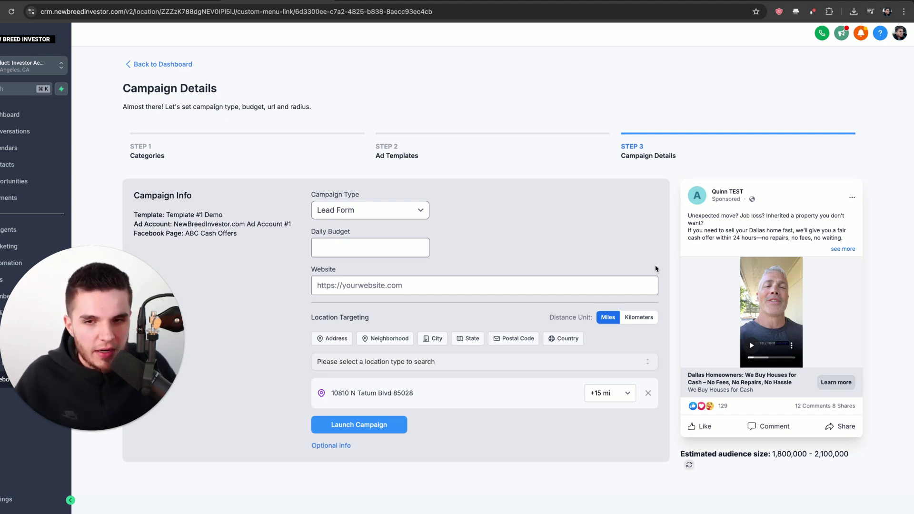
Set a daily budget of 20 and target Phoenix, Arizona as a city.
left_click(418, 248)
type("20")
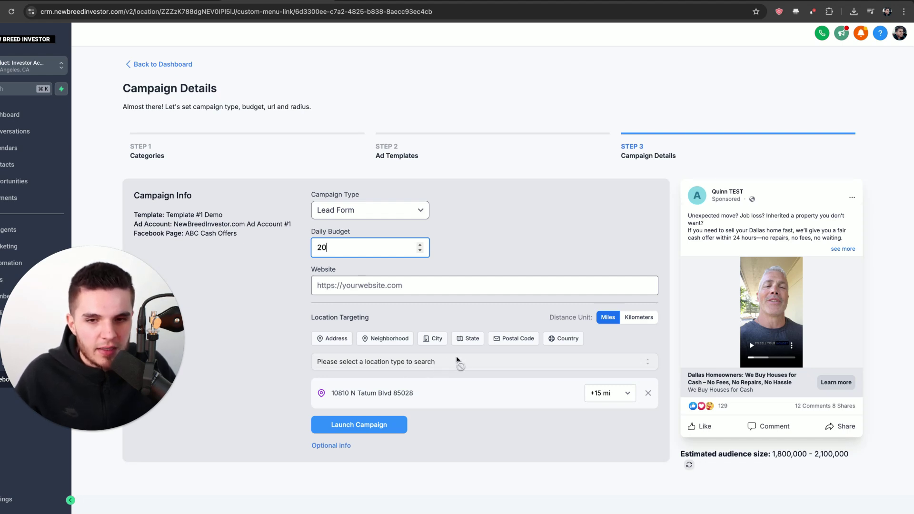
left_click(436, 341)
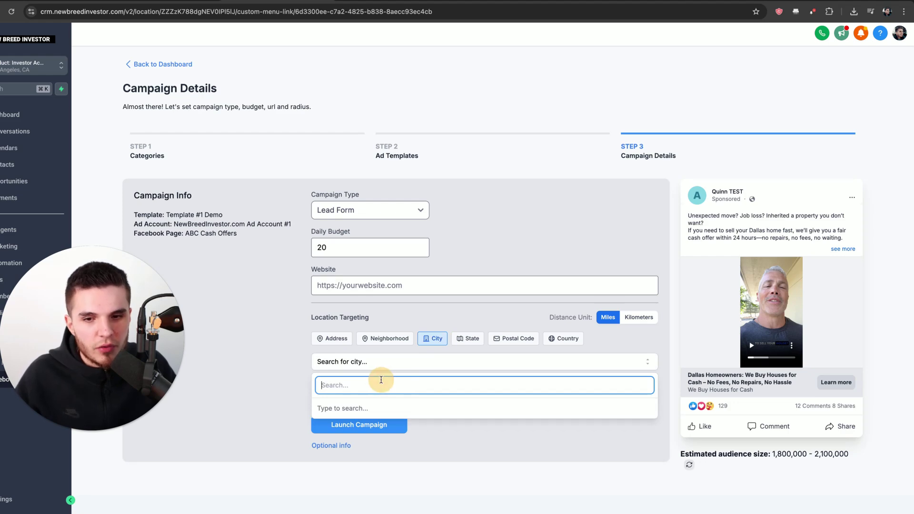
type("phoenix arizo")
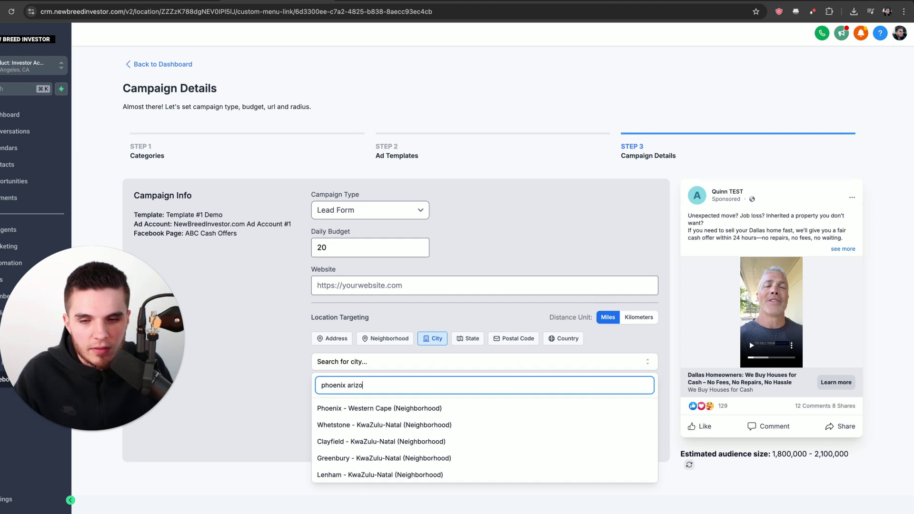
type("a")
left_click(323, 408)
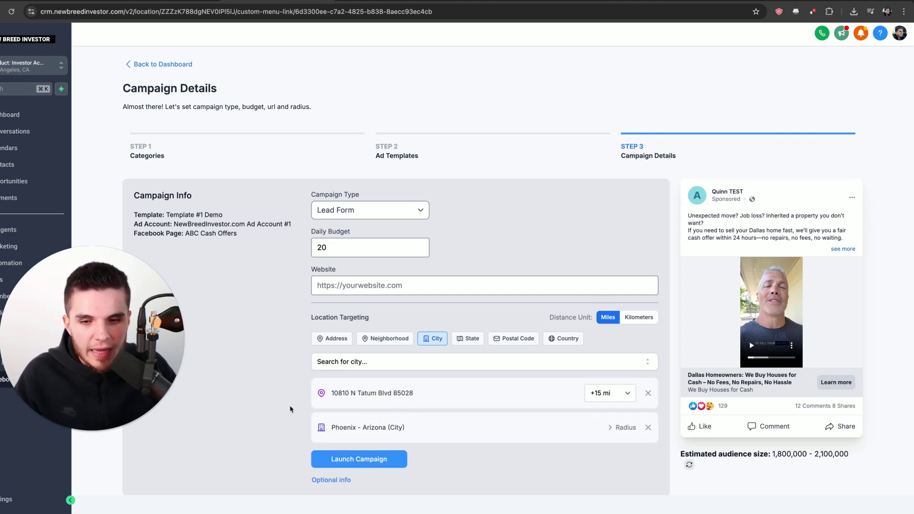
scroll(291, 409, "down", 1)
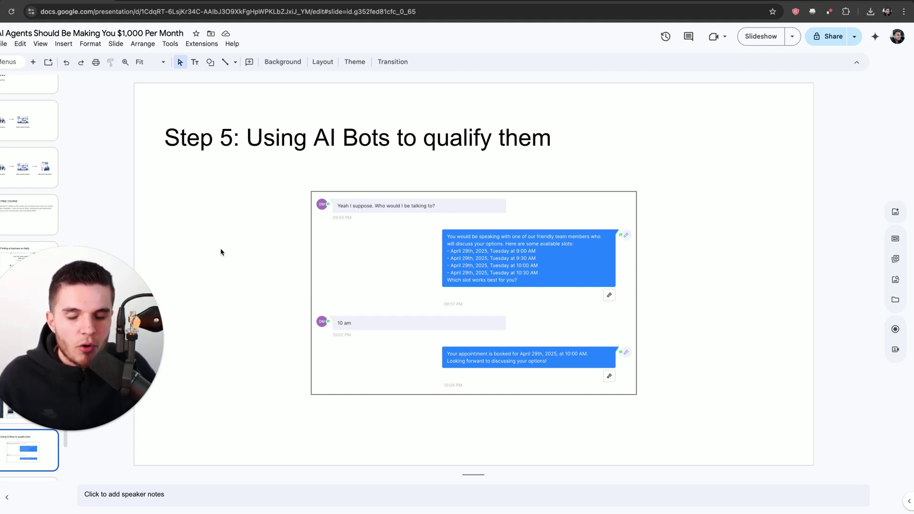
Switch from the deck to the CRM's Facebook Ads dashboard with no active campaigns.
left_click(276, 3)
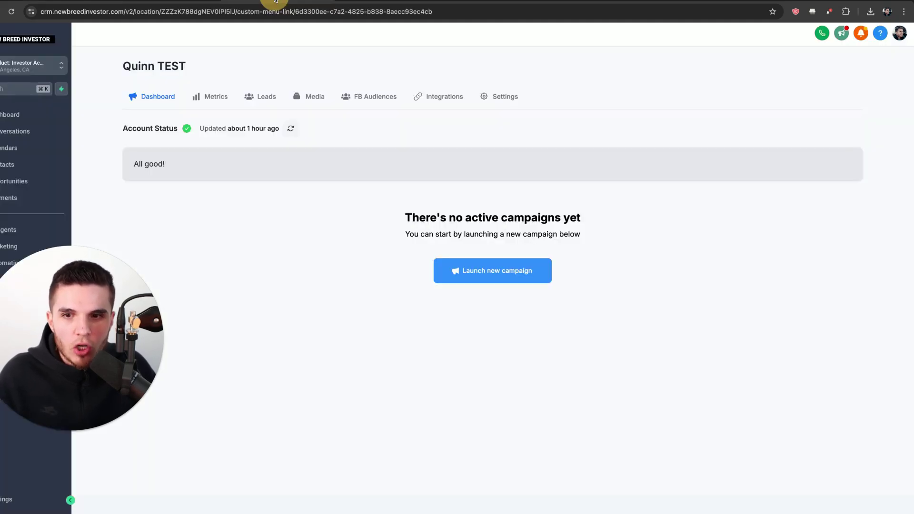
left_click_drag(95, 327, 823, 370)
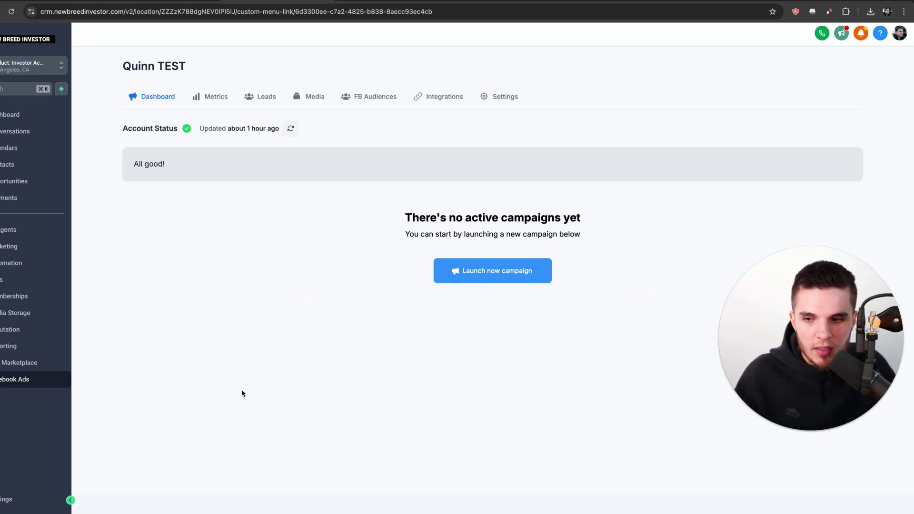
Go to Settings > Conversation AI and open the Roofing Bot.
left_click(5, 501)
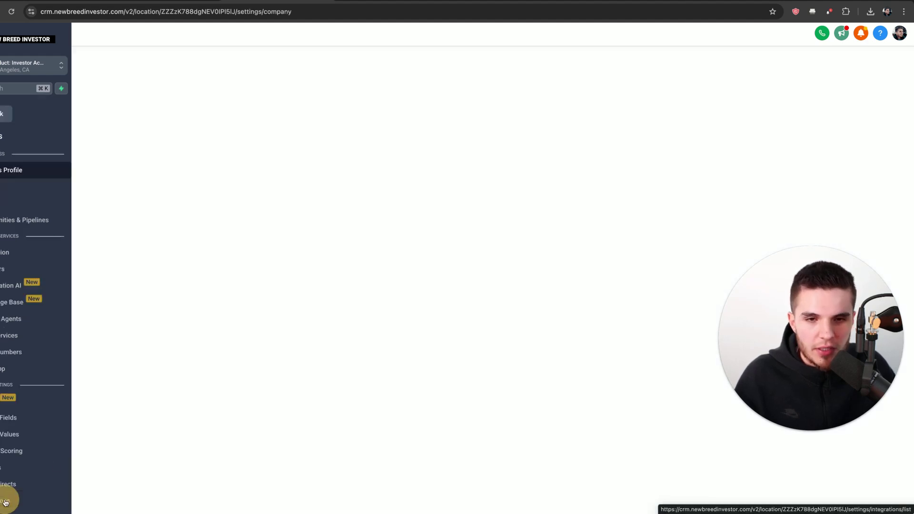
left_click(5, 286)
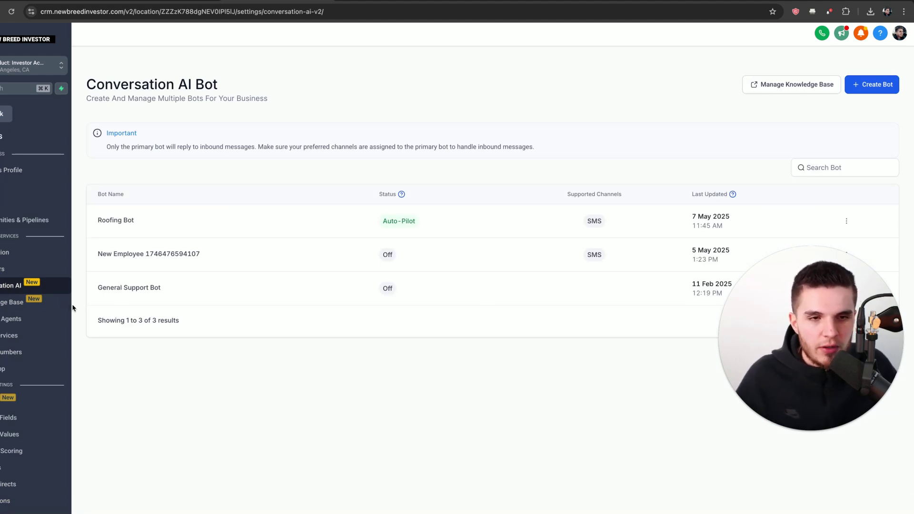
left_click(116, 221)
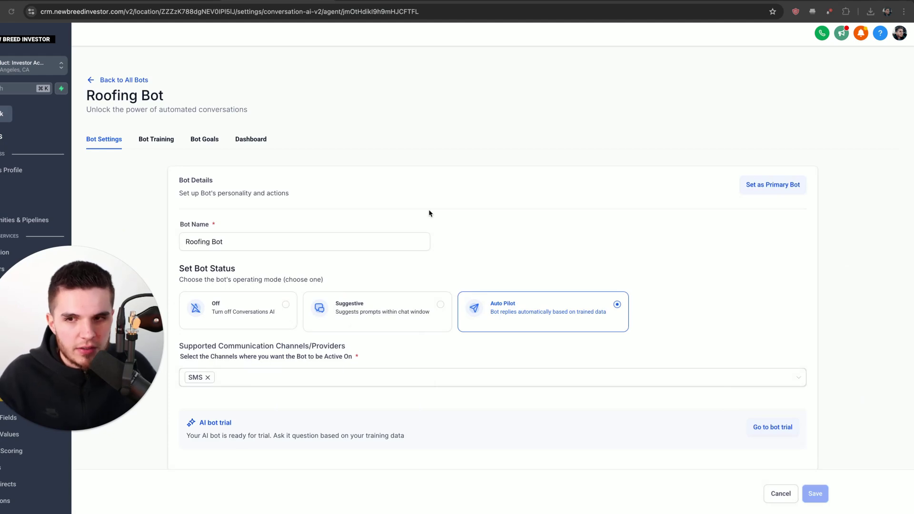
Greet the Roofing Bot in the test chat and reply 'yes, its leaking'.
left_click(163, 139)
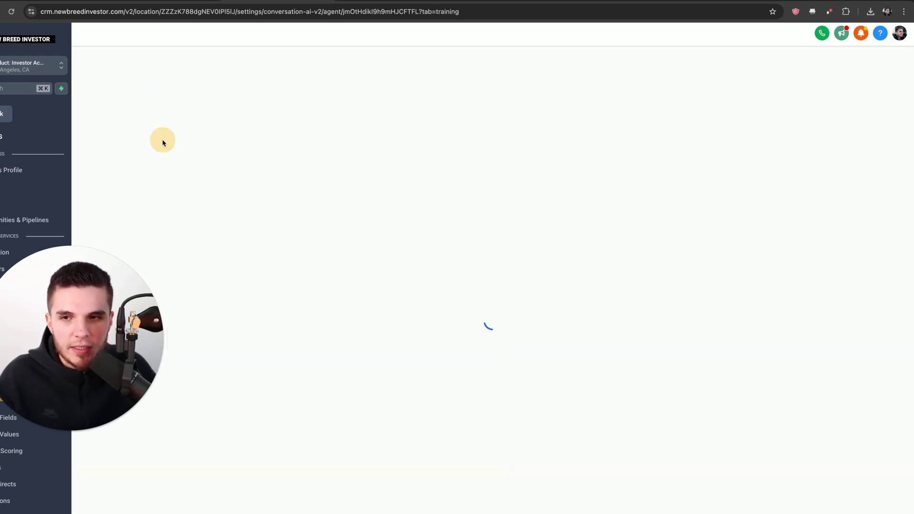
scroll(671, 439, "down", 1)
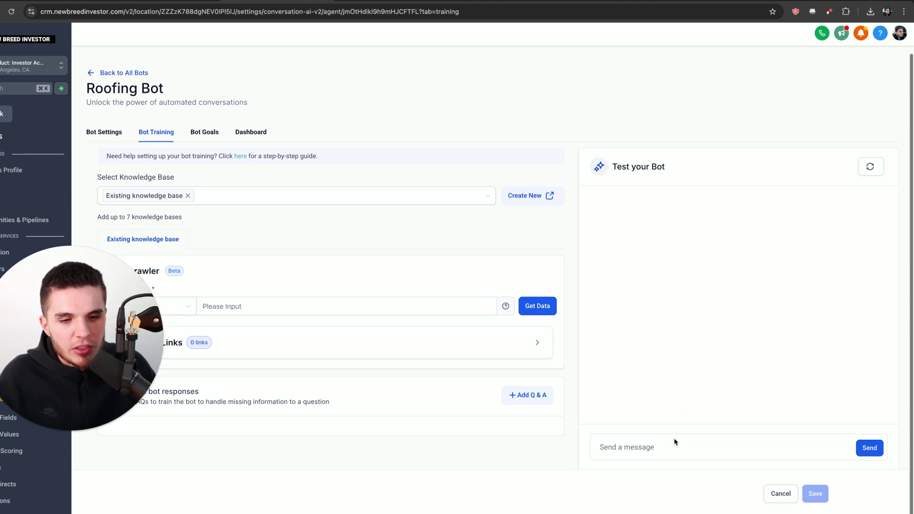
left_click(663, 443)
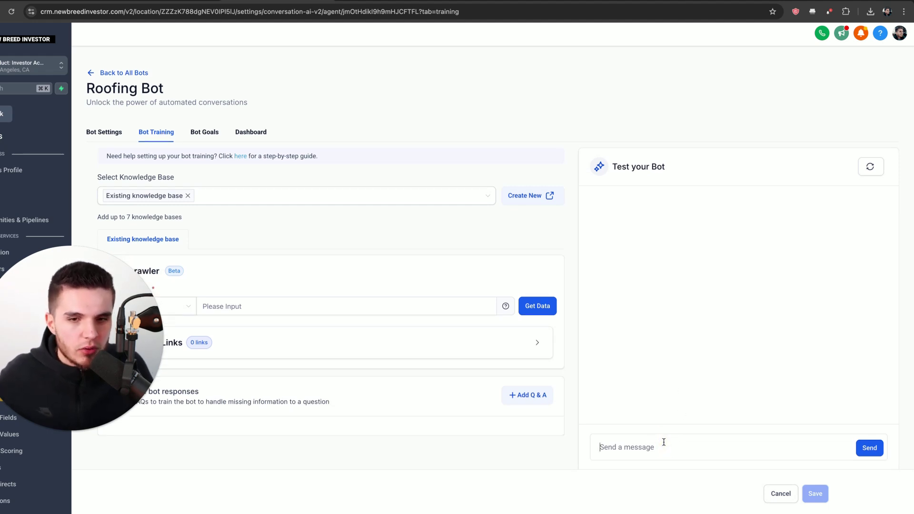
type("Hello")
key("Return")
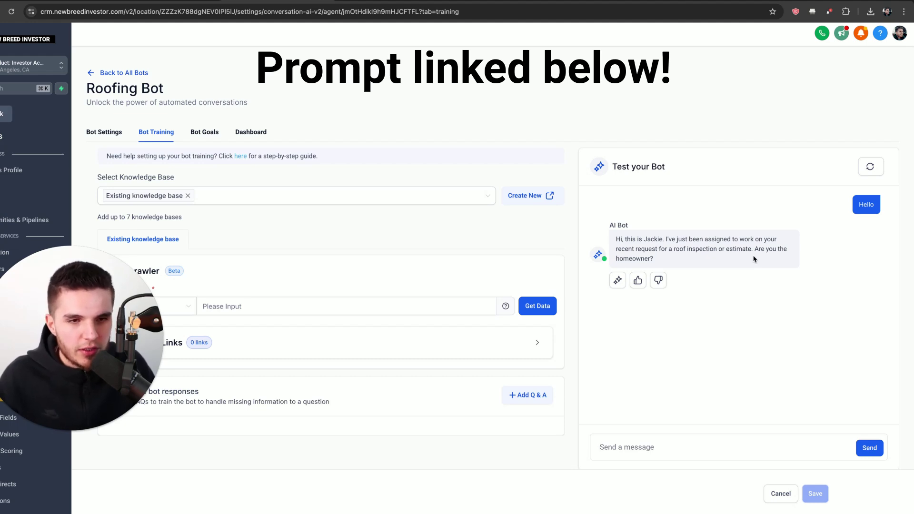
left_click(621, 443)
type("yes")
key("Return")
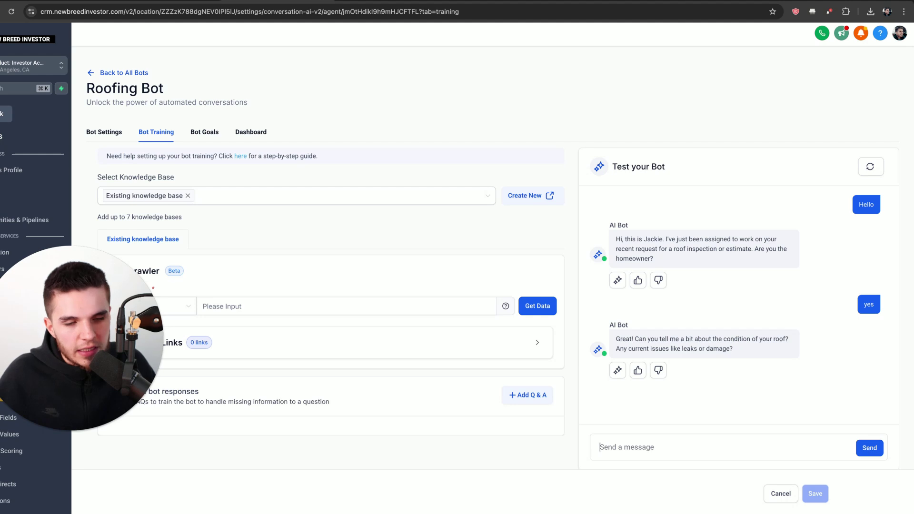
type("yes, it")
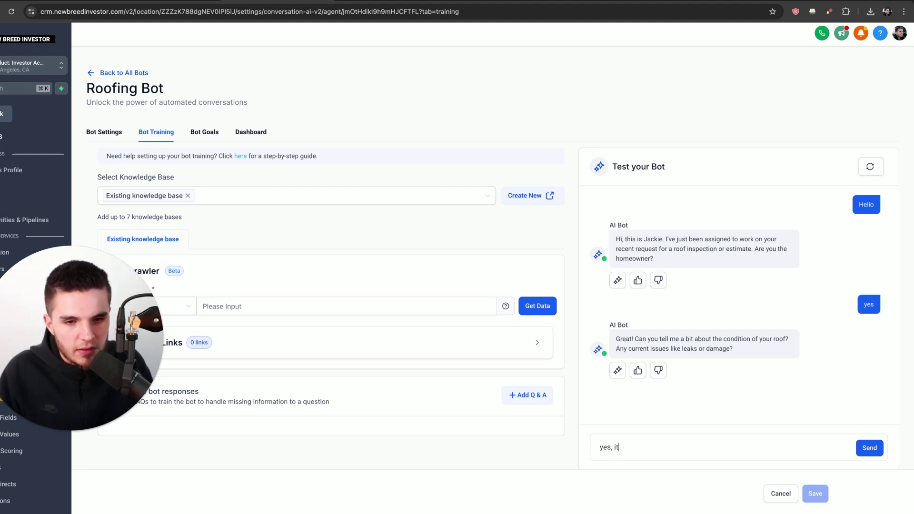
type("s leaking")
key("Return")
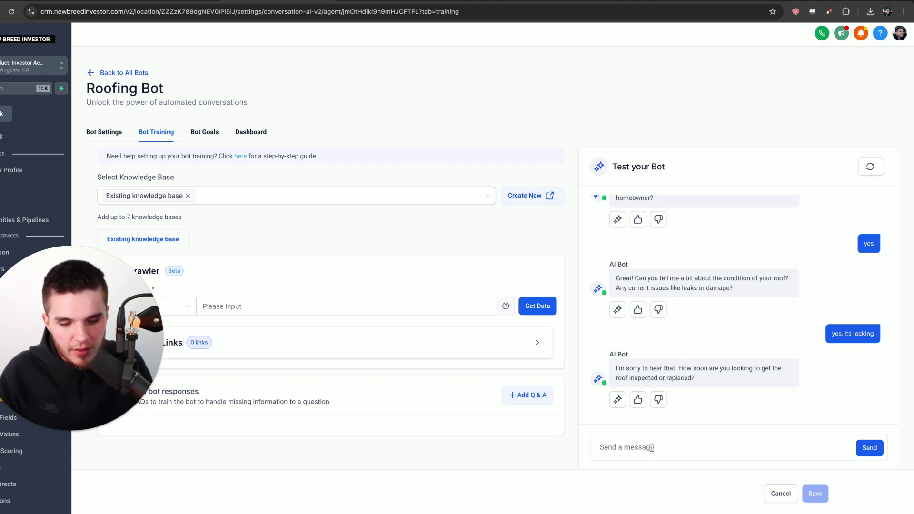
type("can i book an ap")
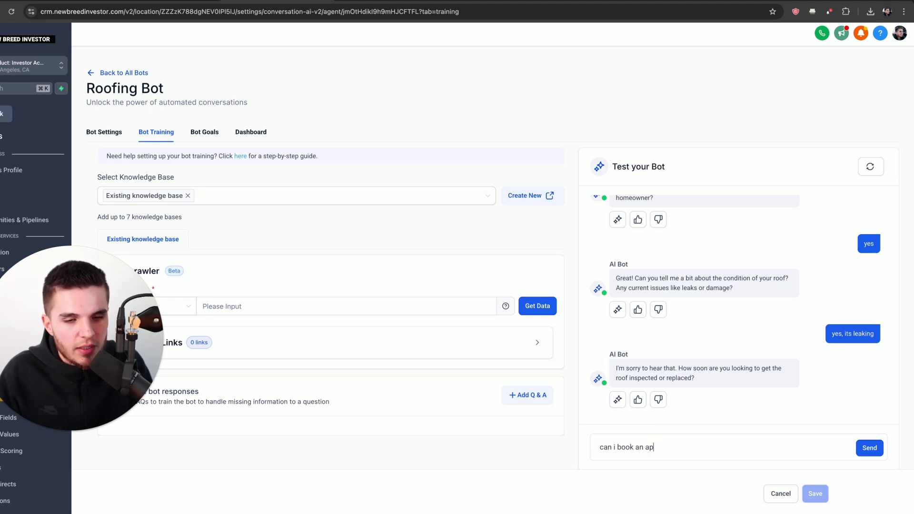
type("pointment for tomorro")
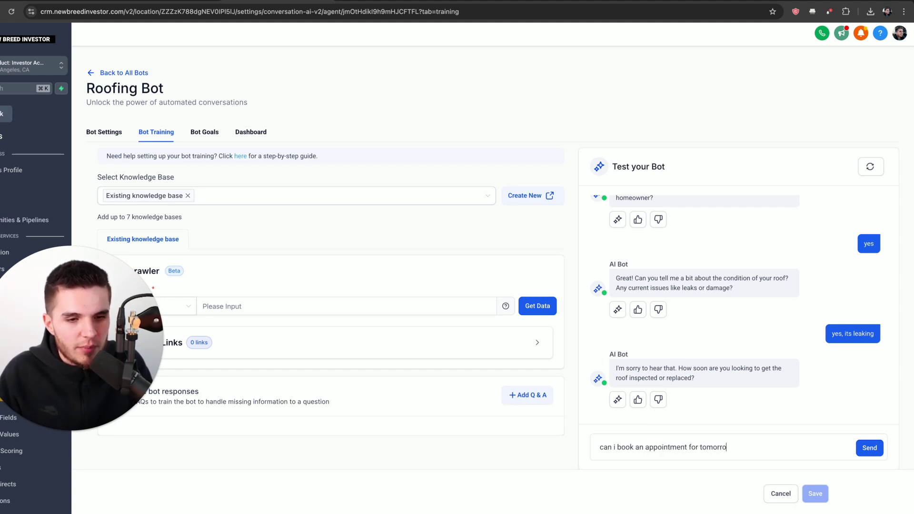
type("w")
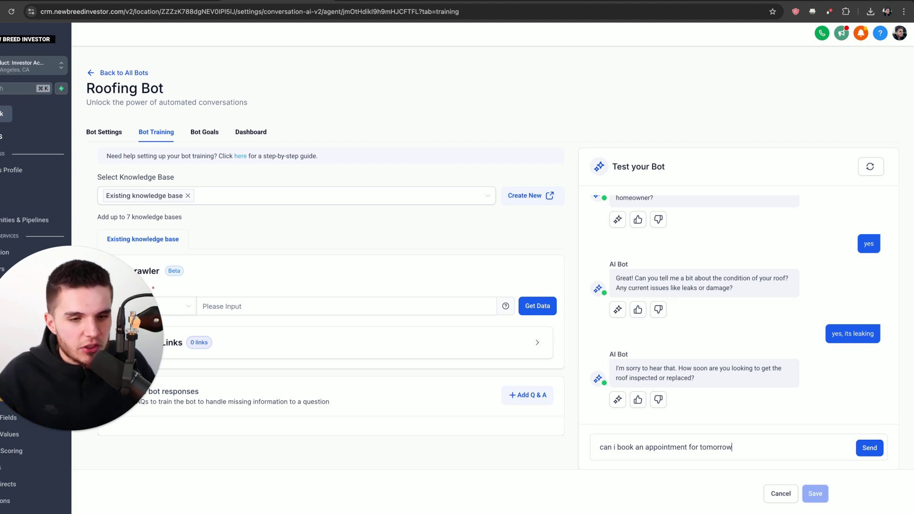
Request an appointment for tomorrow, May 8th, 2025, and confirm the 9:00 AM slot.
key("Return")
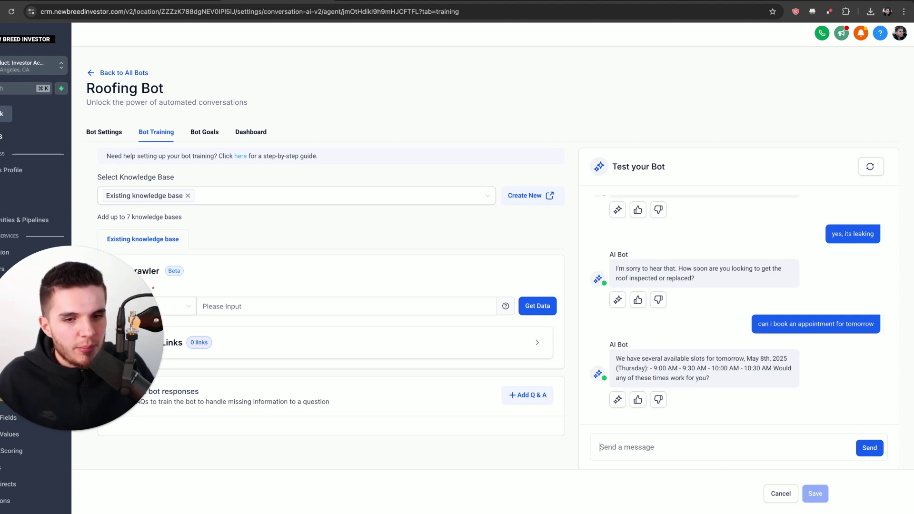
left_click_drag(615, 359, 725, 378)
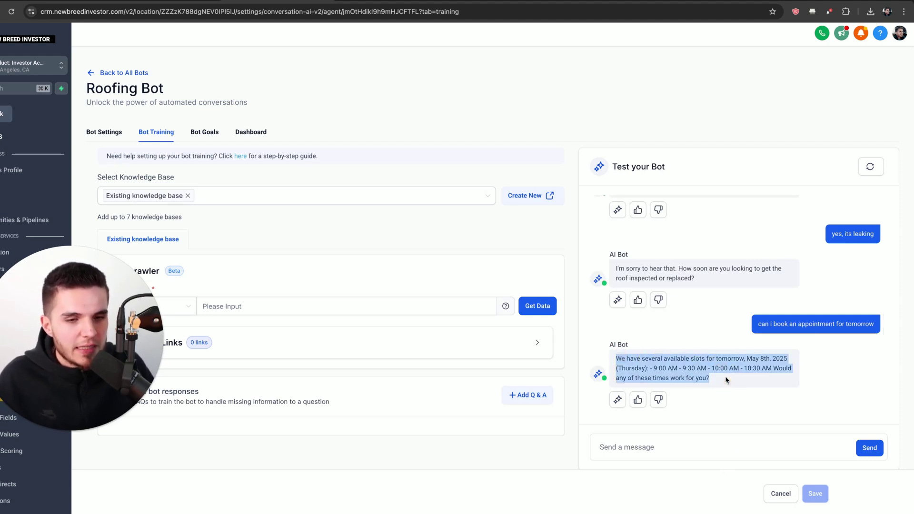
left_click(725, 380)
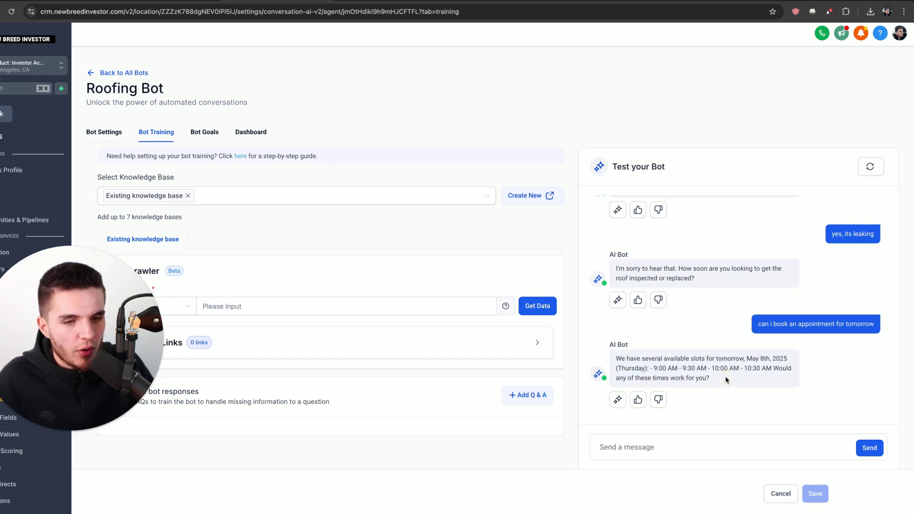
left_click(639, 452)
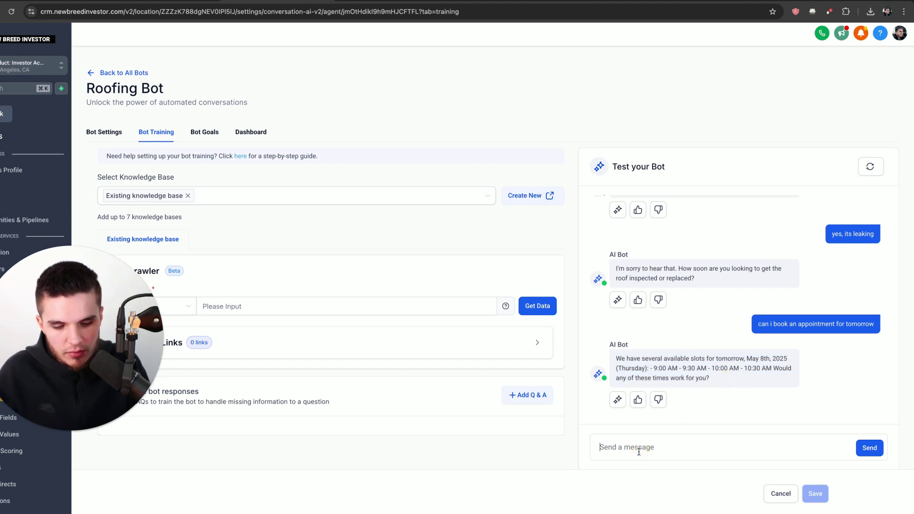
type("9am")
key("Return")
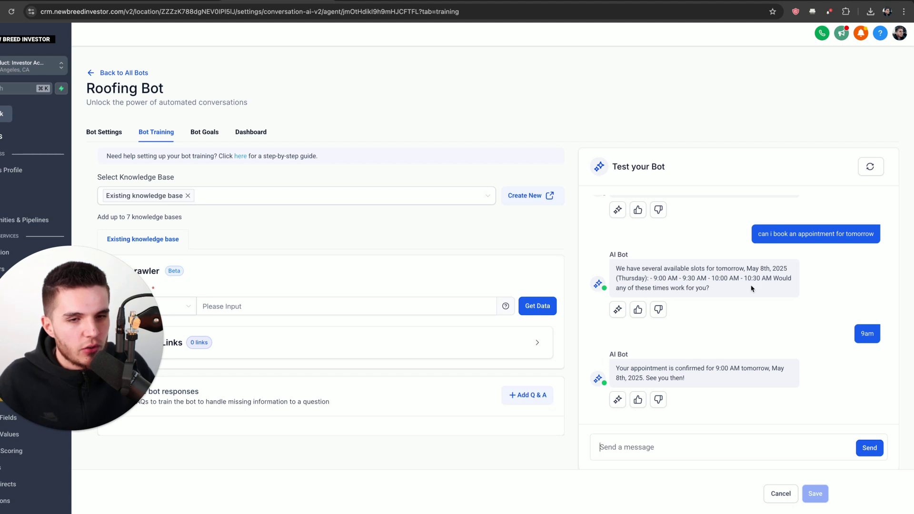
left_click_drag(712, 383, 618, 367)
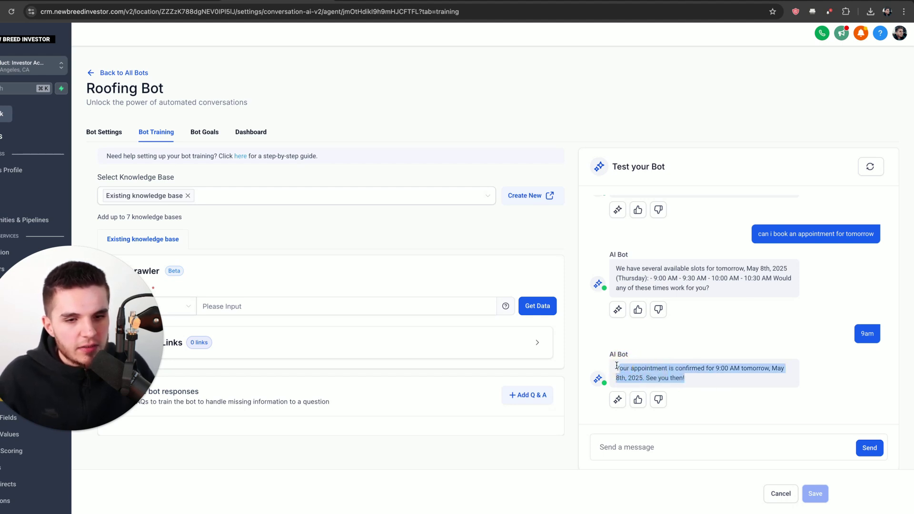
left_click(616, 366)
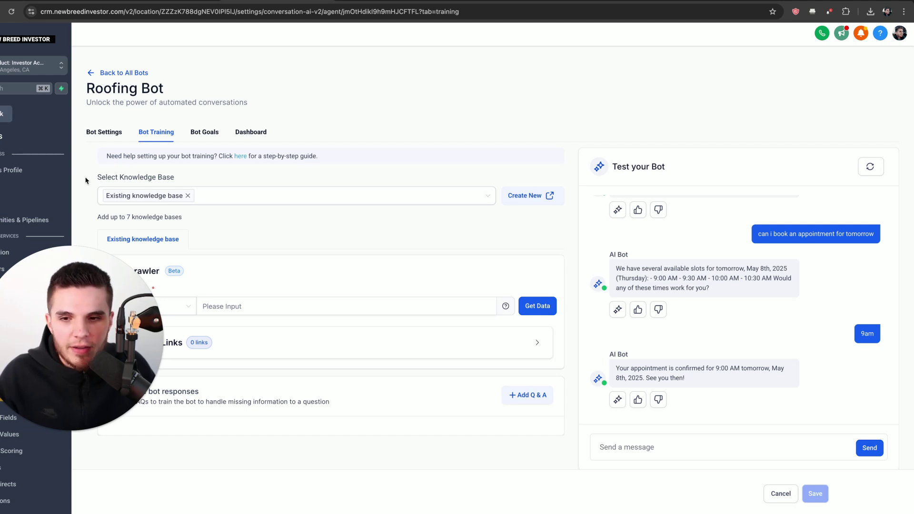
left_click_drag(85, 379, 742, 379)
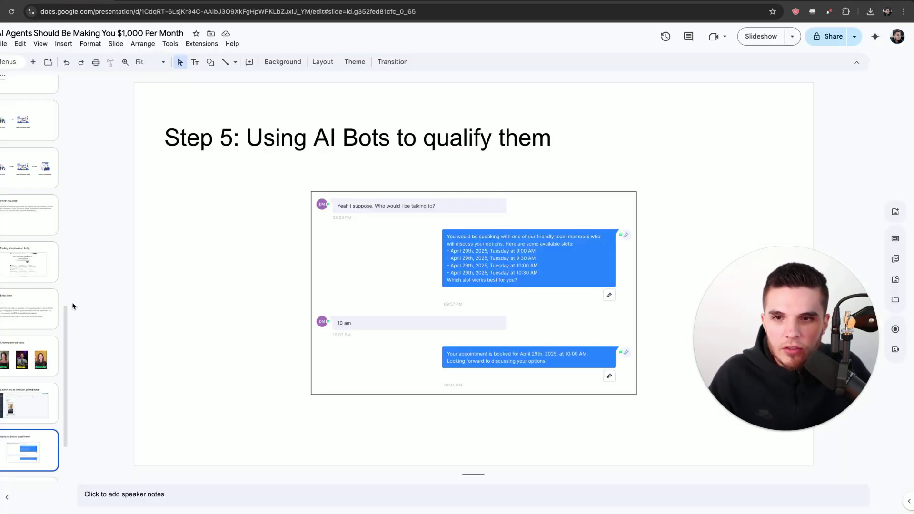
scroll(39, 399, "down", 2)
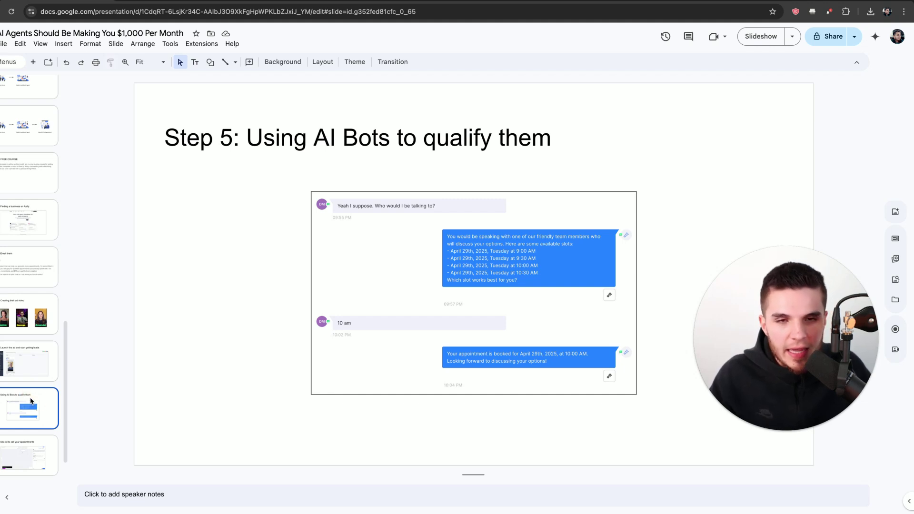
Advance the deck to 'Step 6: Use AI to call your appointments'.
key("Down")
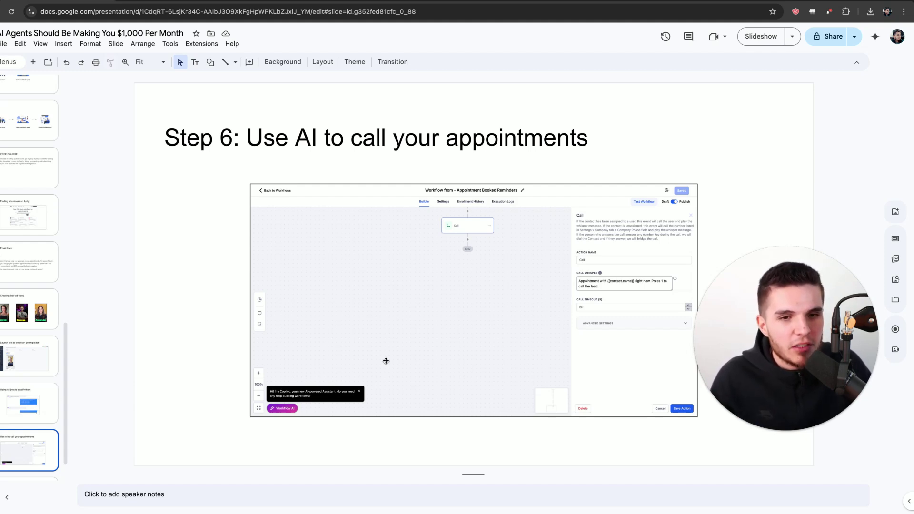
left_click_drag(755, 365, 46, 363)
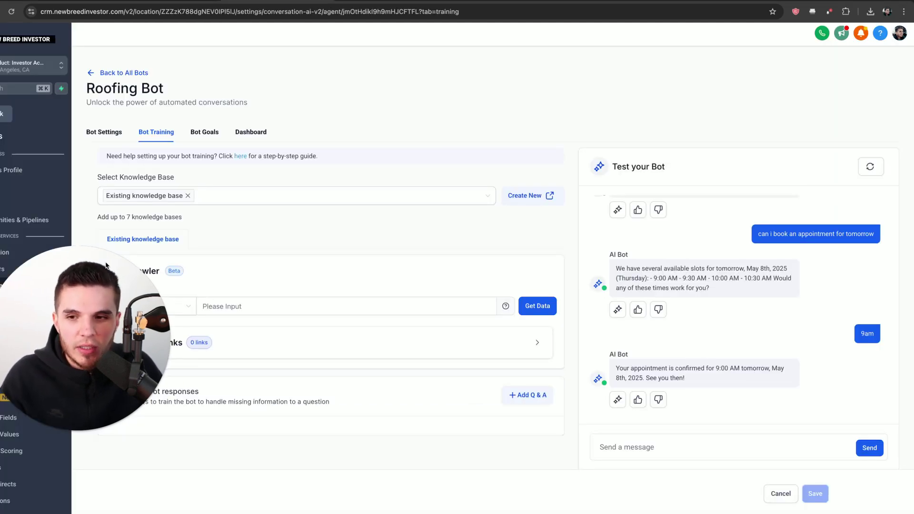
From Automation, create a new workflow starting from scratch.
left_click(2, 114)
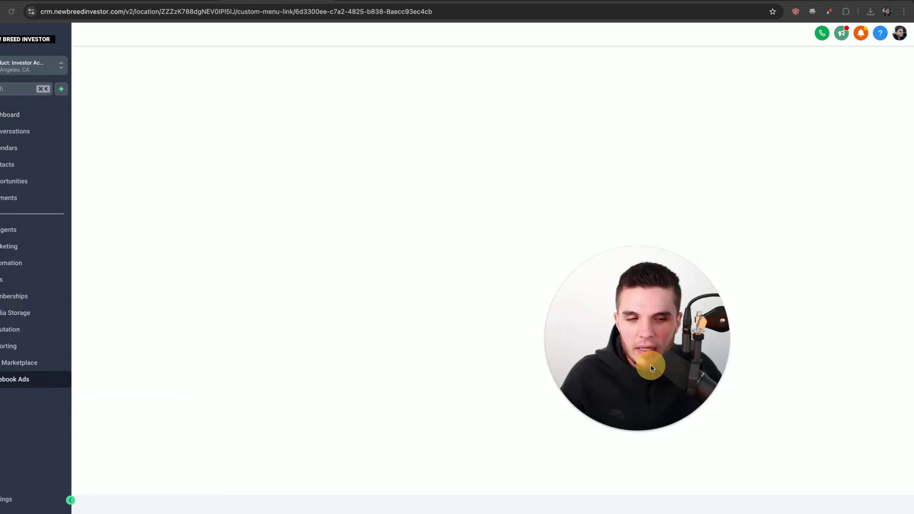
left_click(2, 264)
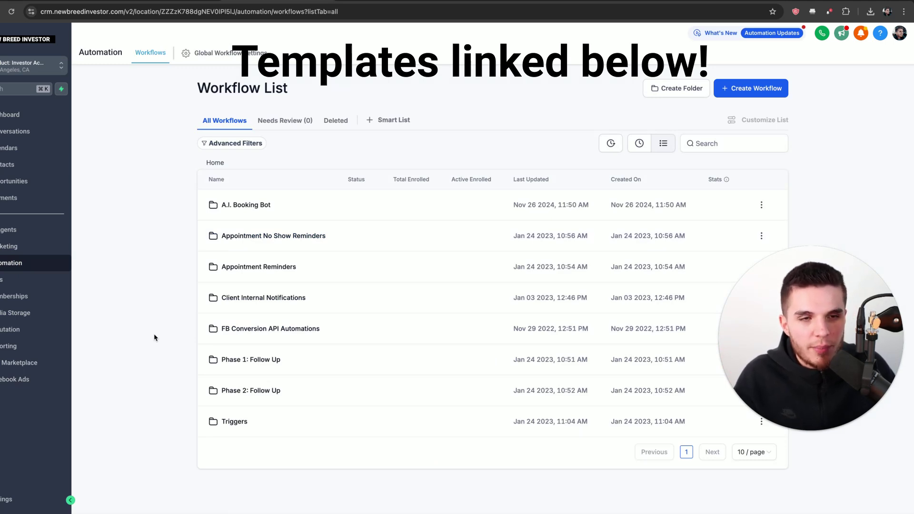
left_click(736, 92)
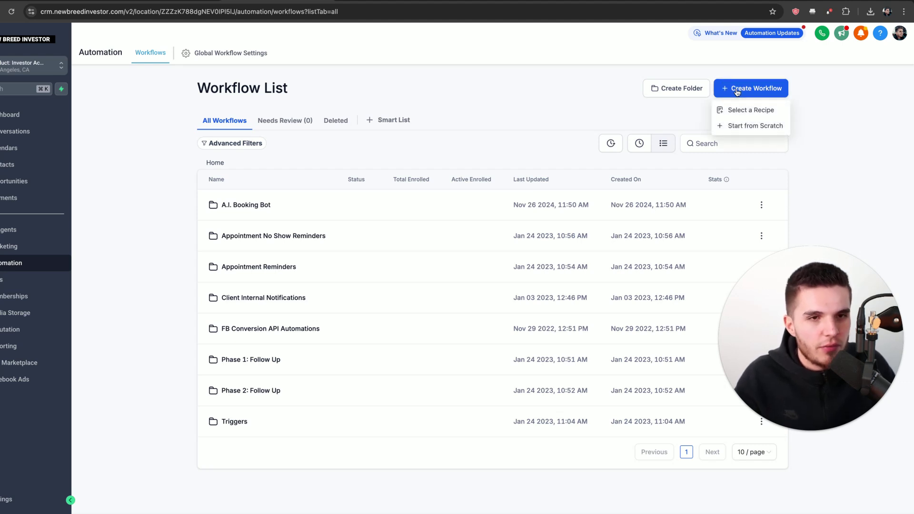
left_click(742, 125)
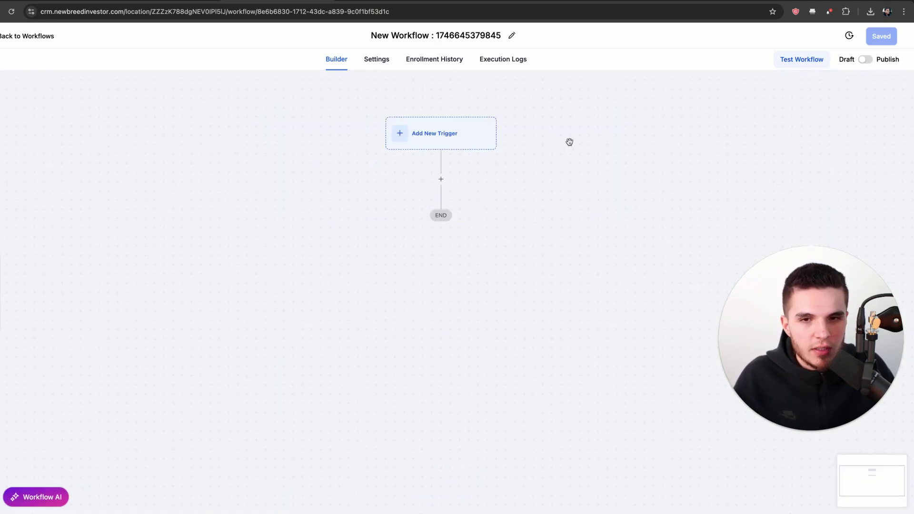
Add and save a Customer Booked Appointment trigger on the workflow.
left_click(441, 179)
left_click(441, 148)
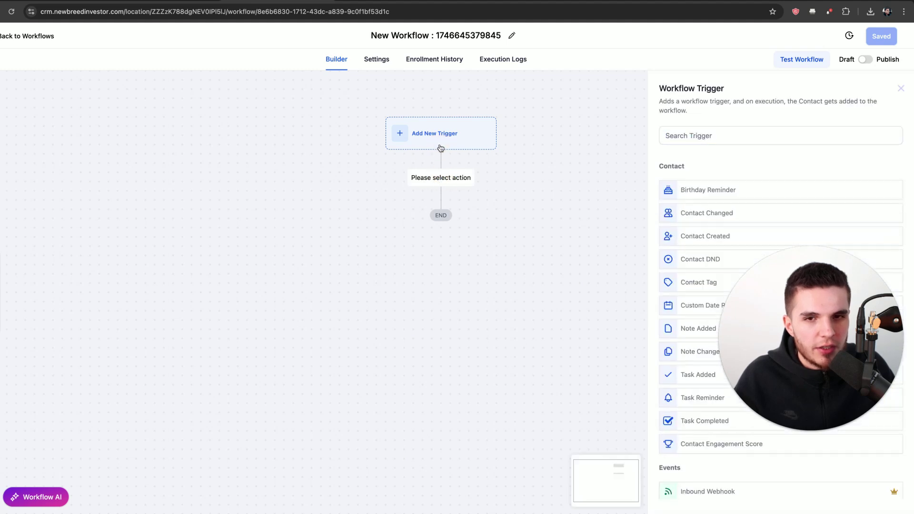
left_click(669, 134)
type("customer")
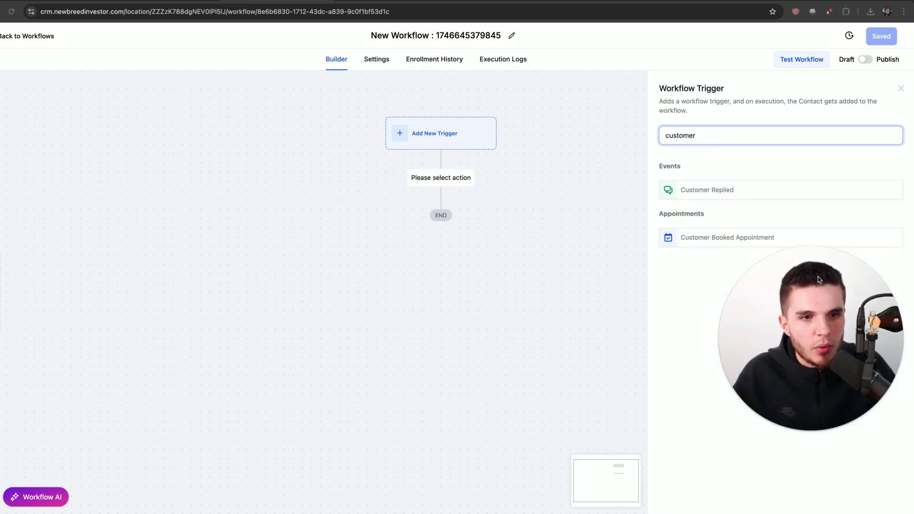
left_click(729, 235)
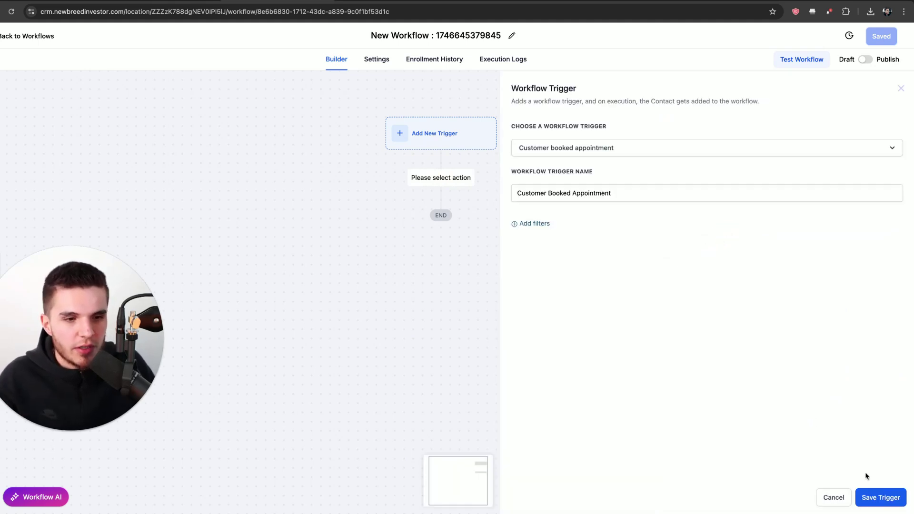
left_click(868, 497)
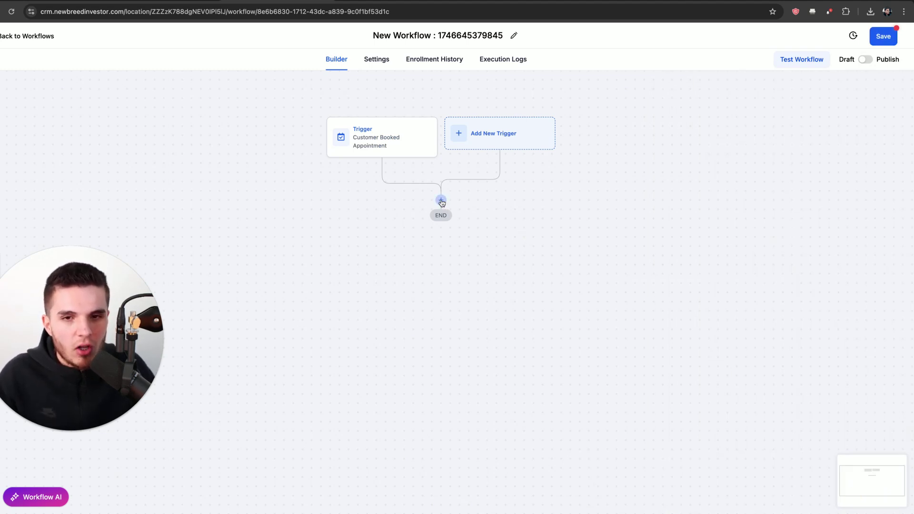
Add a Call action after the trigger and begin its call whisper message.
left_click(441, 200)
type("call")
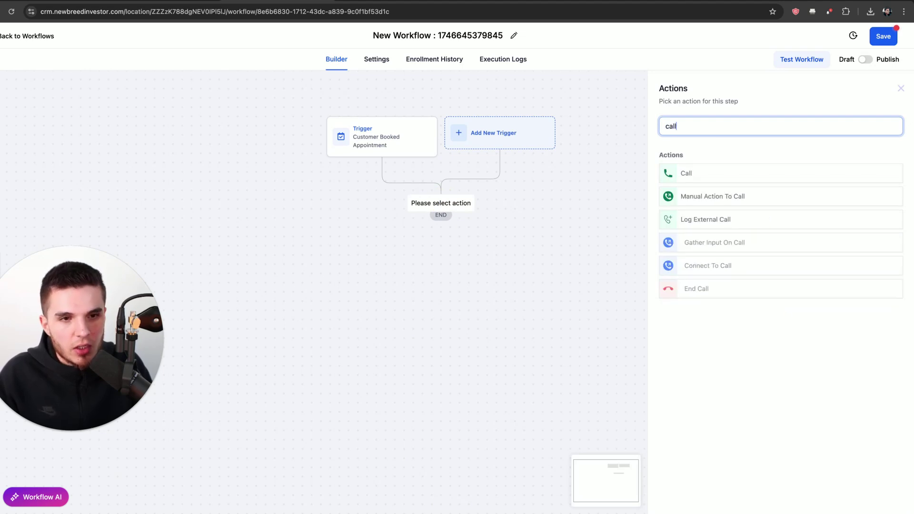
left_click(681, 172)
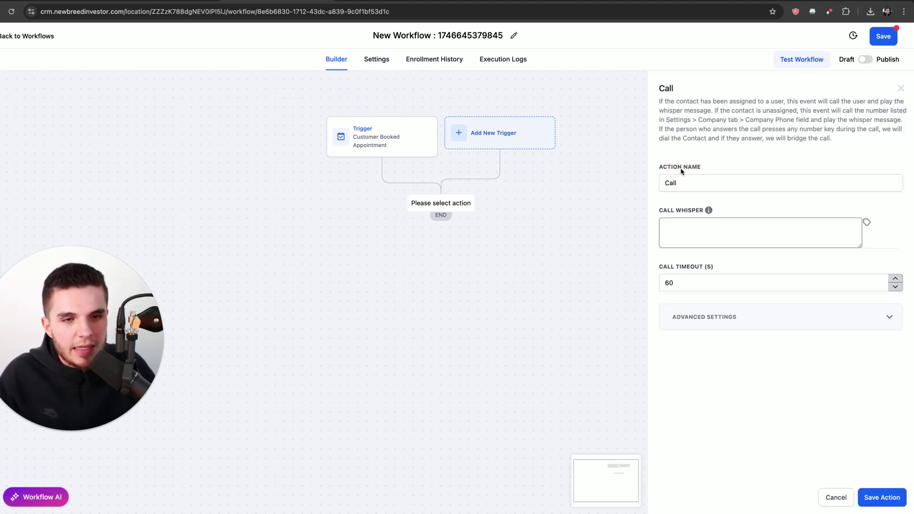
left_click(682, 223)
key("ctrl+Tab")
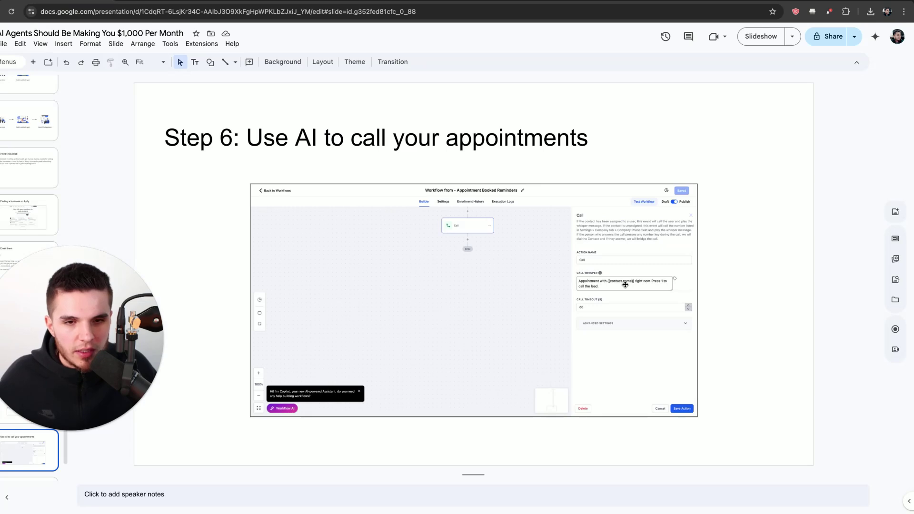
key("ctrl+shift+Tab")
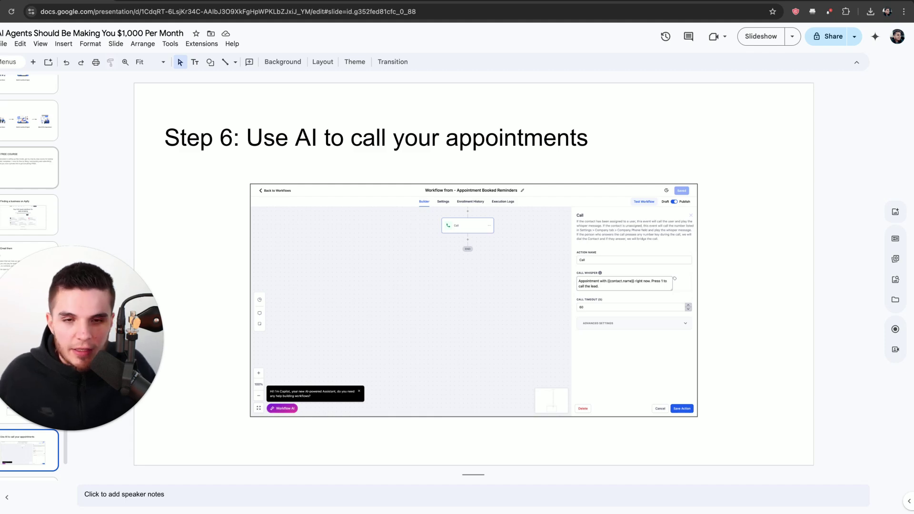
Paste the 'Get my FREE COURSE' slide after the Step 6 slide.
key("ctrl+v")
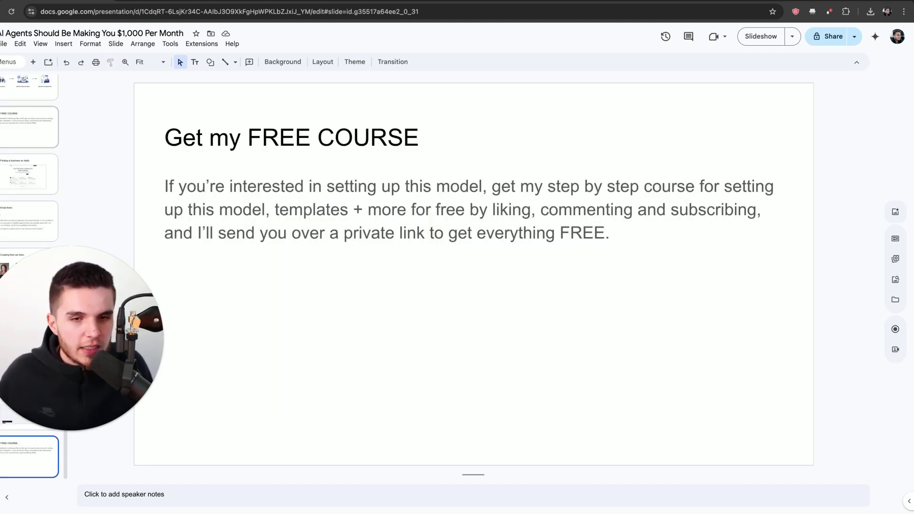